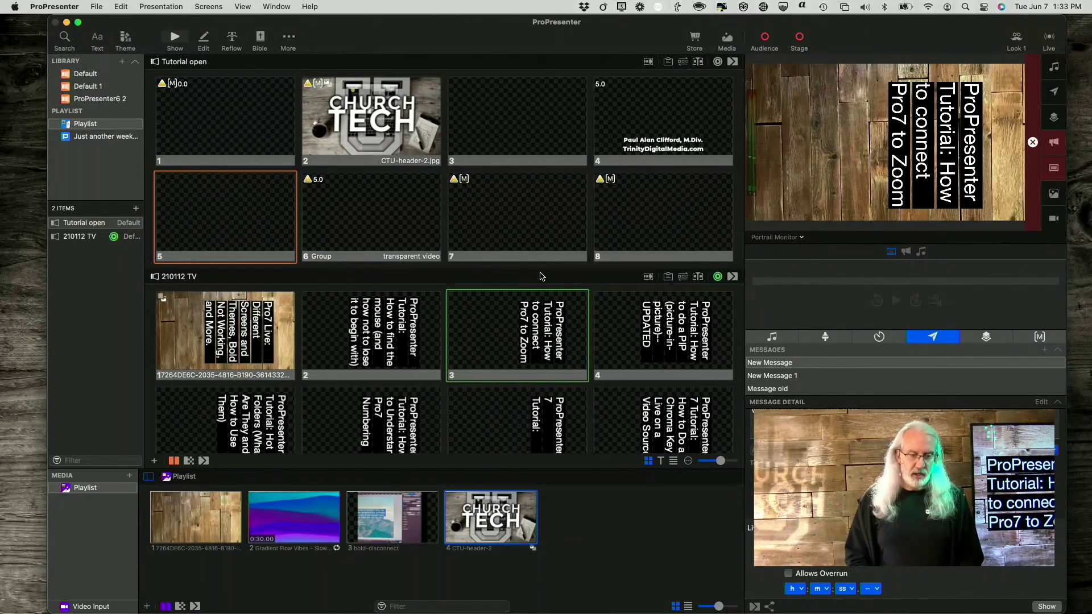
Step: Quit ProPresenter with Cmd+Q and confirm the quit dialog
key(super+q)
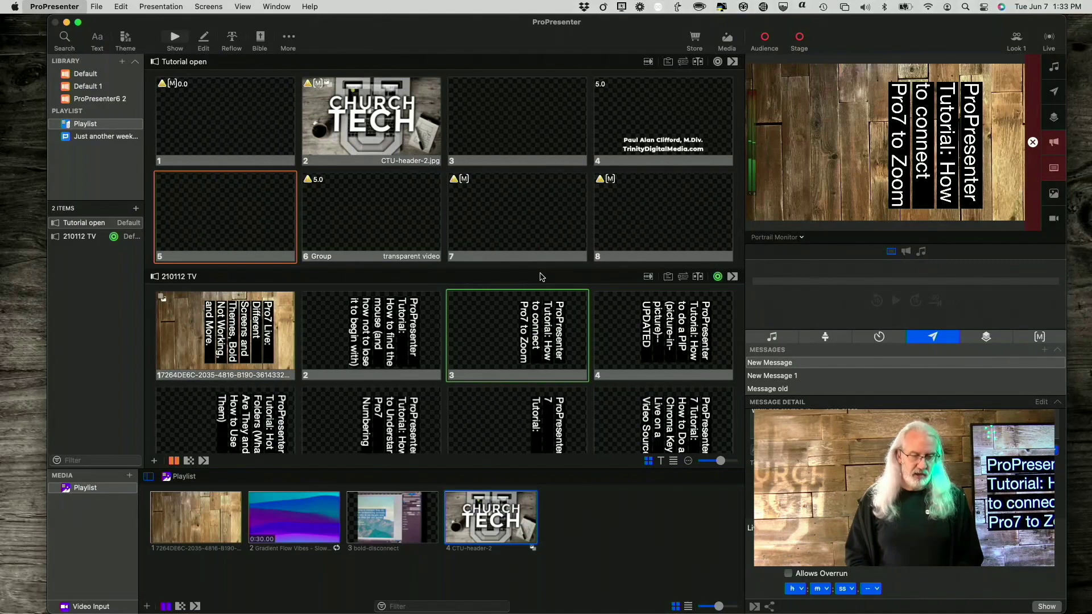
click(590, 233)
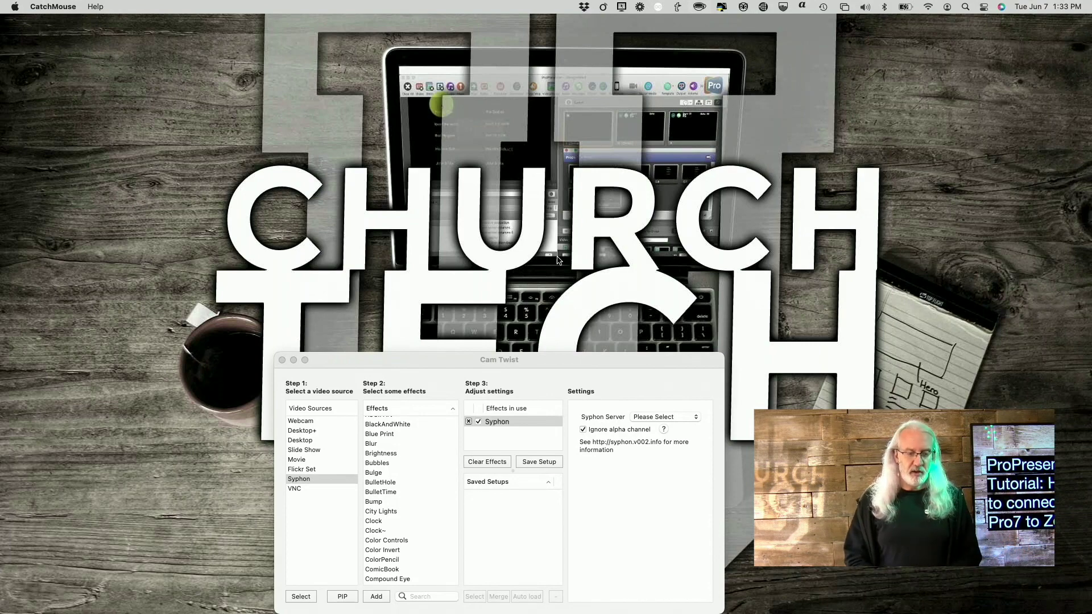
Step: Launch Zoom from Spotlight and move its home window up and right
mouse_move(526, 611)
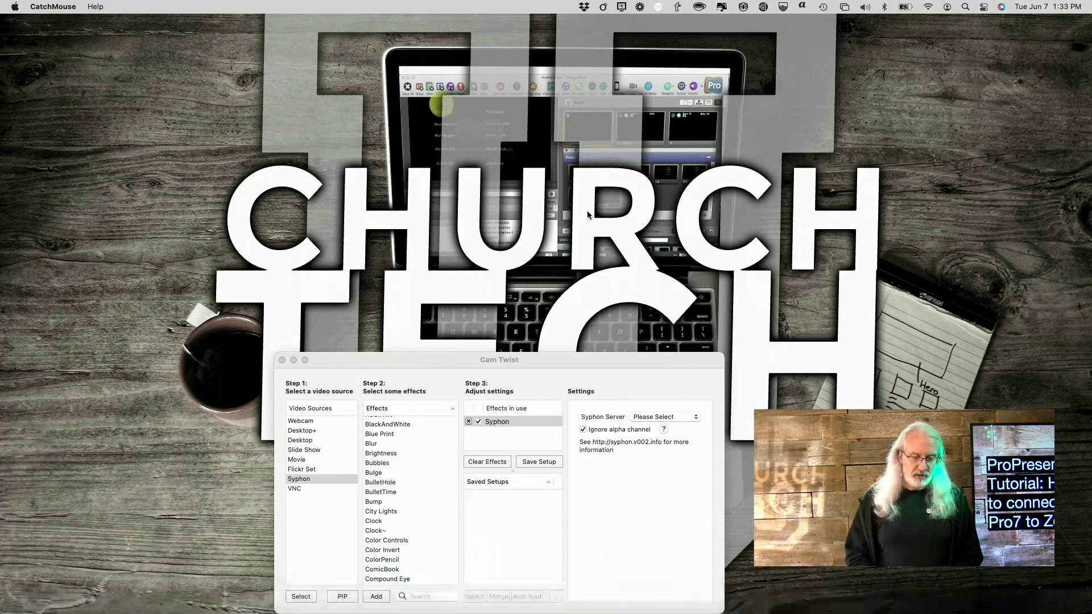
key(super+space)
text(zoo)
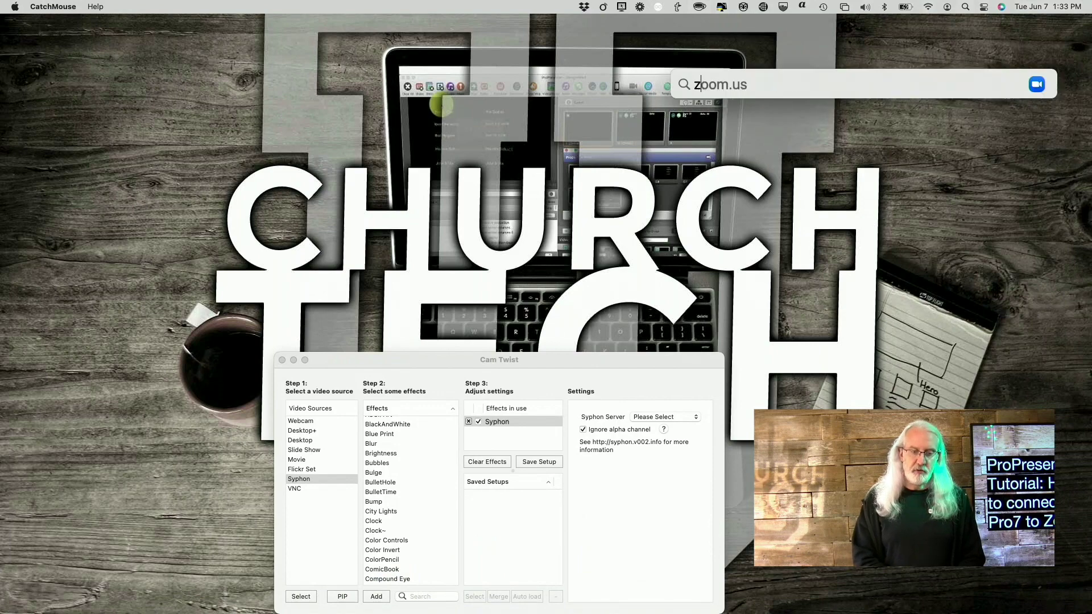
key(Return)
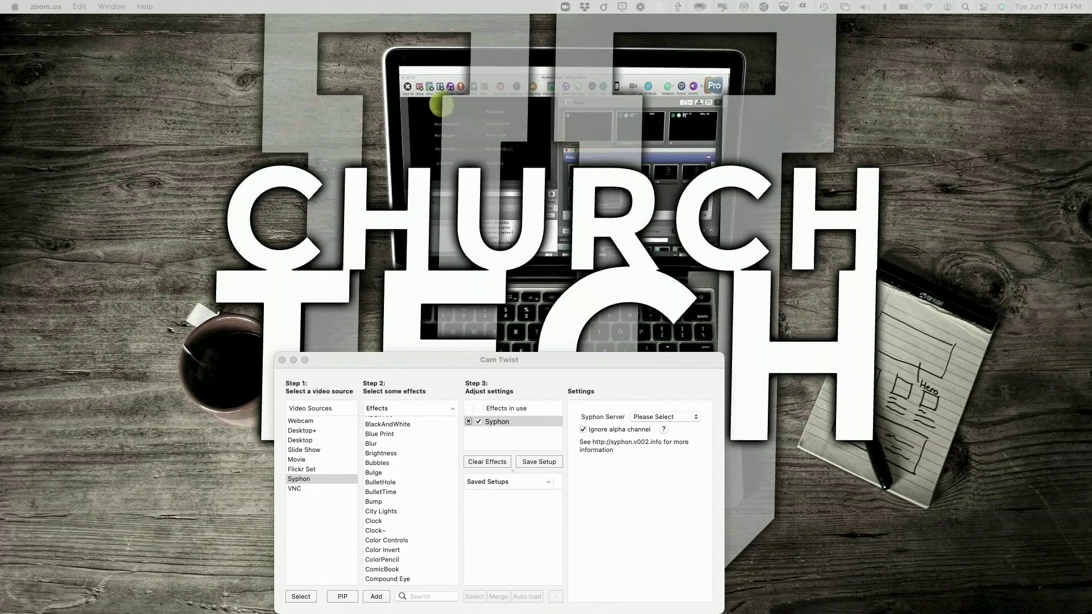
drag(397, 161, 509, 138)
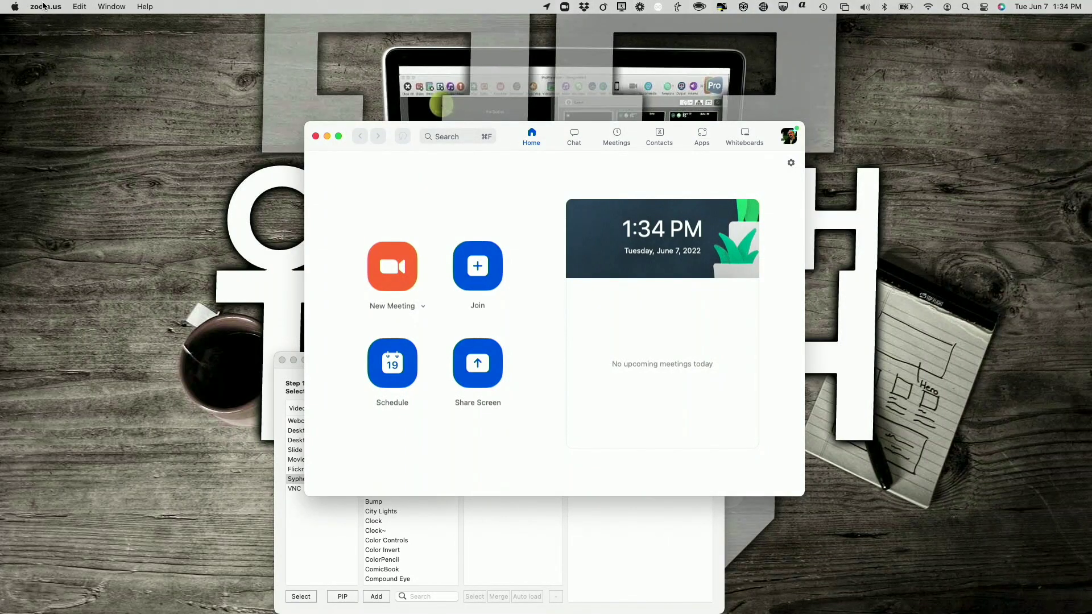
Step: Open Zoom's Preferences and position the Settings window over the home window
click(45, 7)
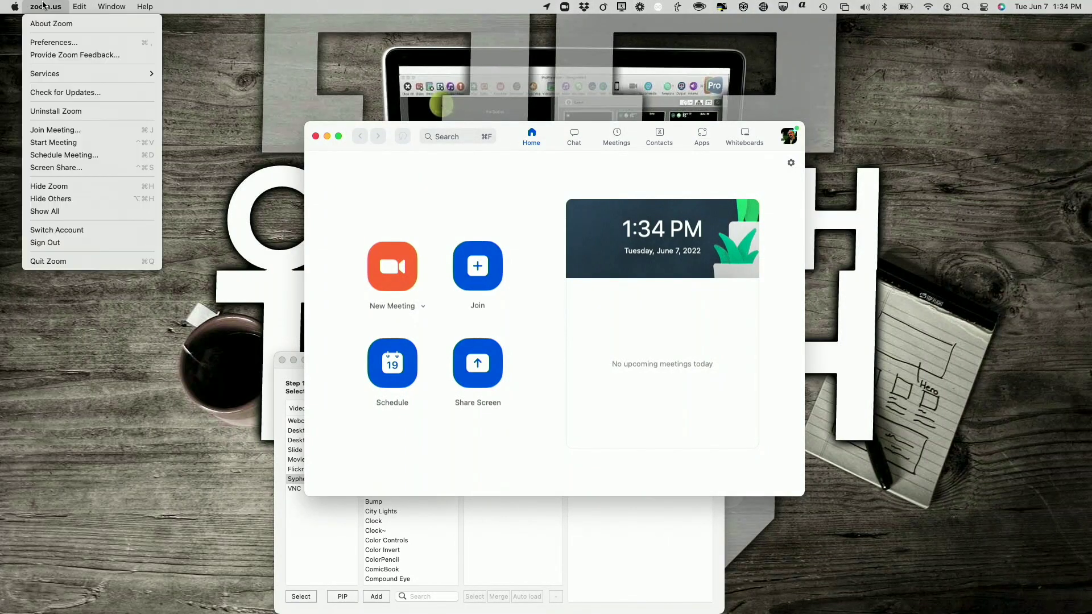
click(50, 45)
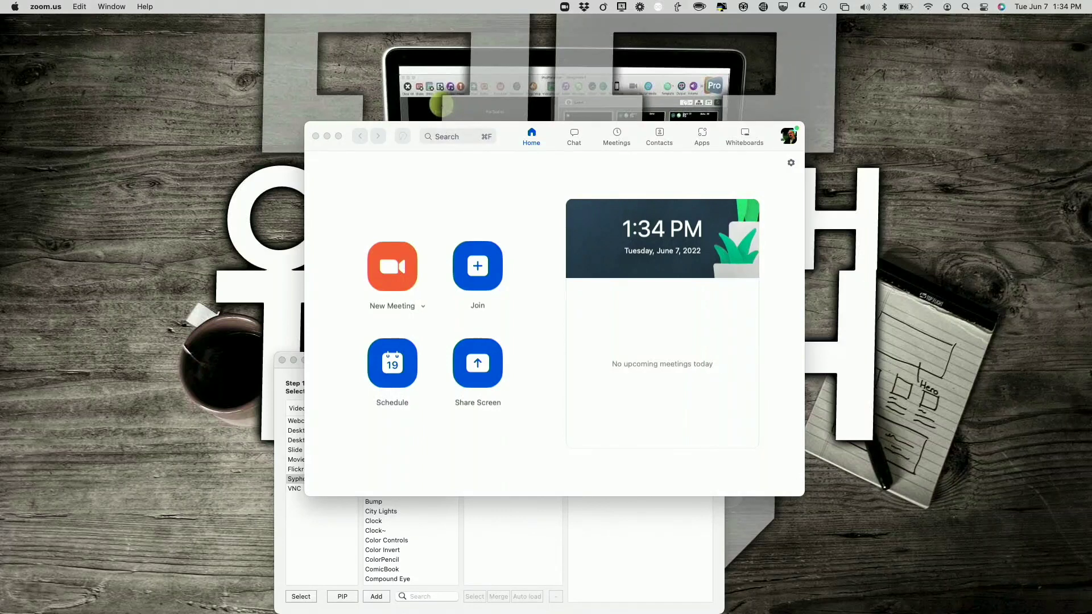
drag(0, 144, 512, 143)
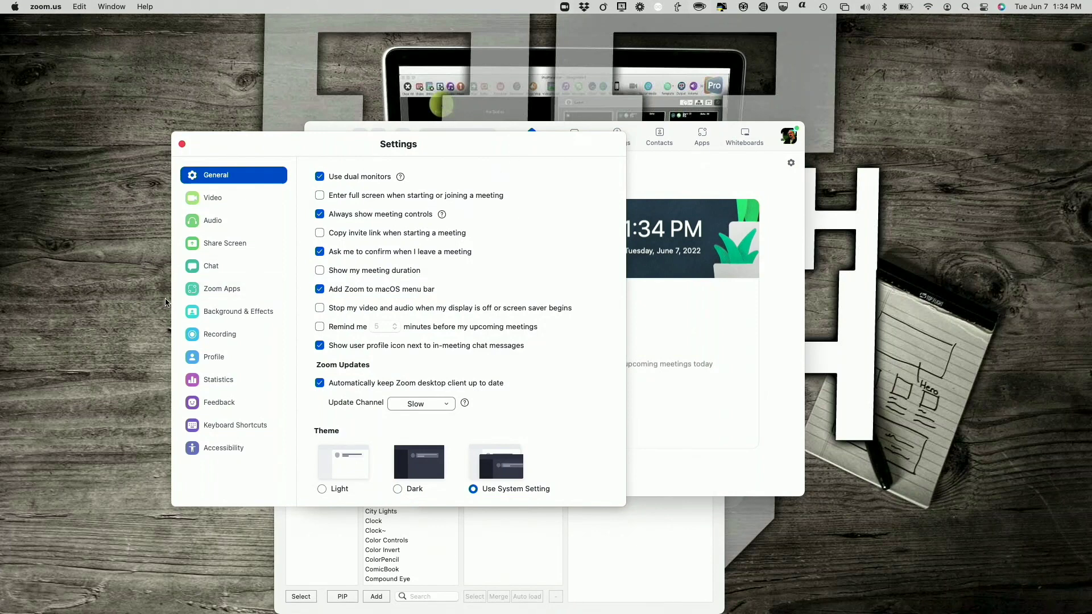
Step: In Video settings, try Blackmagic DeckLink Duo (4) as the camera, then switch back to CamTwist
click(213, 199)
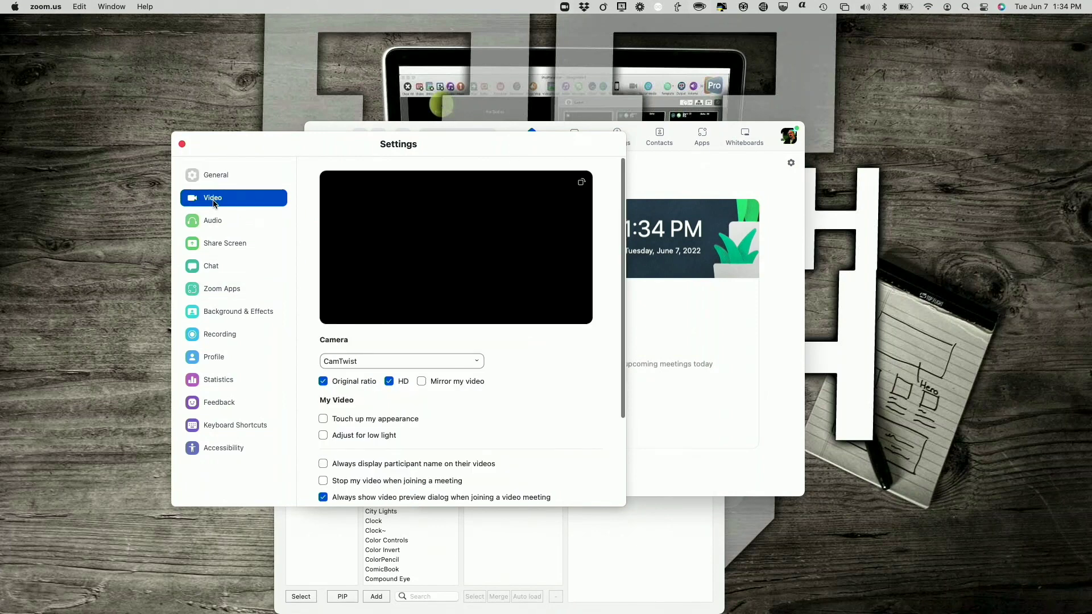
click(476, 359)
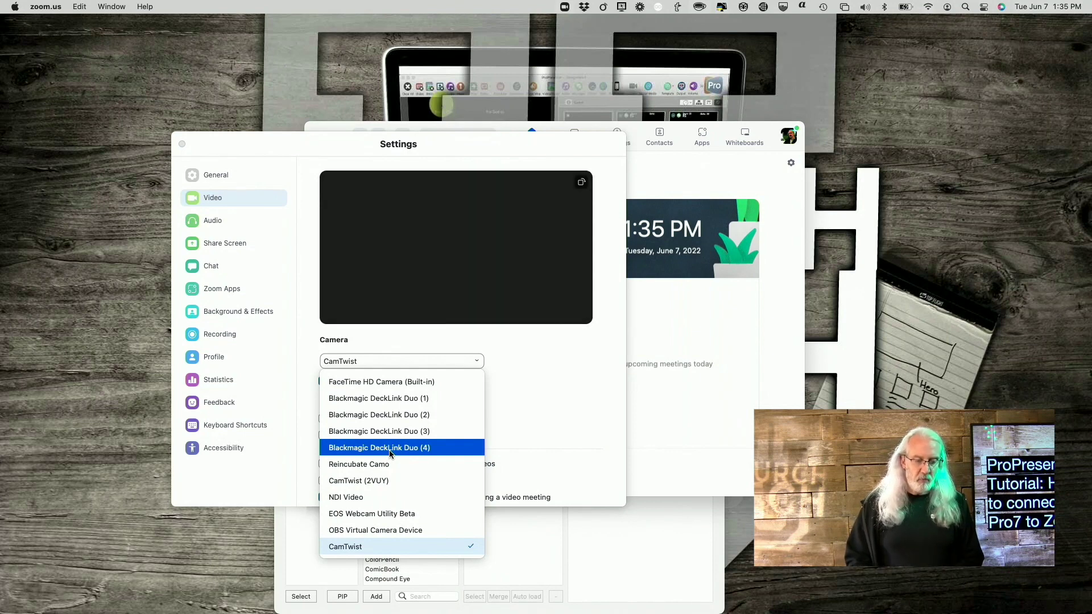
click(390, 450)
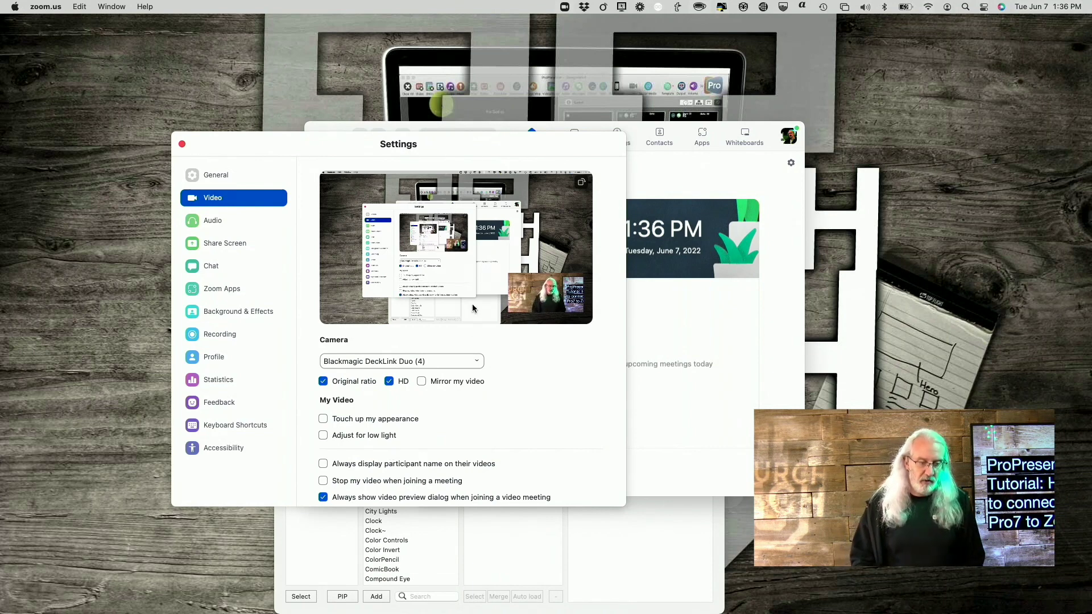
click(473, 364)
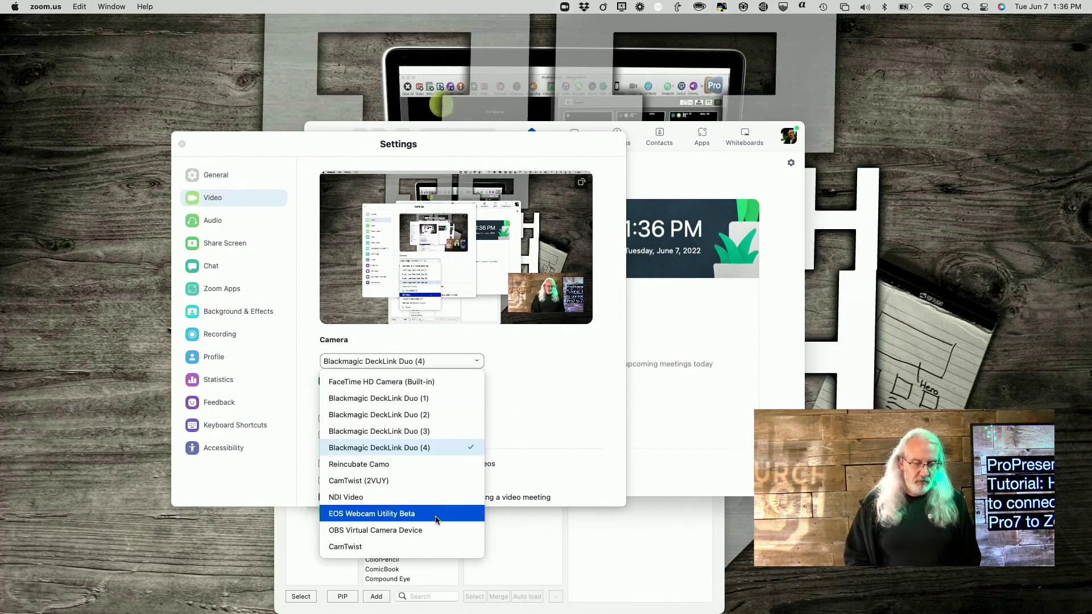
click(432, 547)
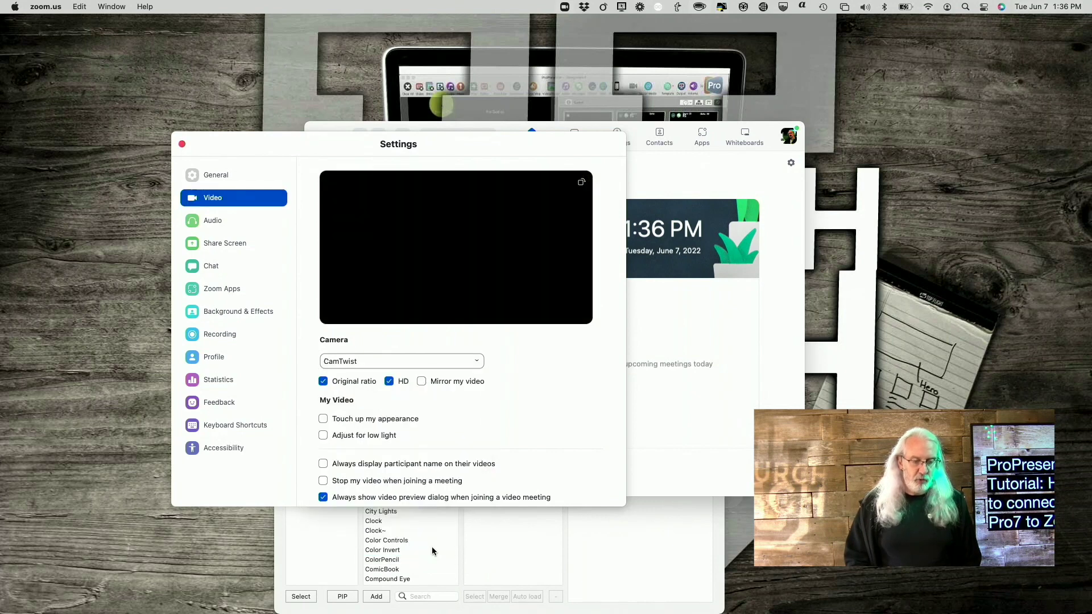
Step: Bring the Cam Twist window forward and move it to the upper right
click(588, 538)
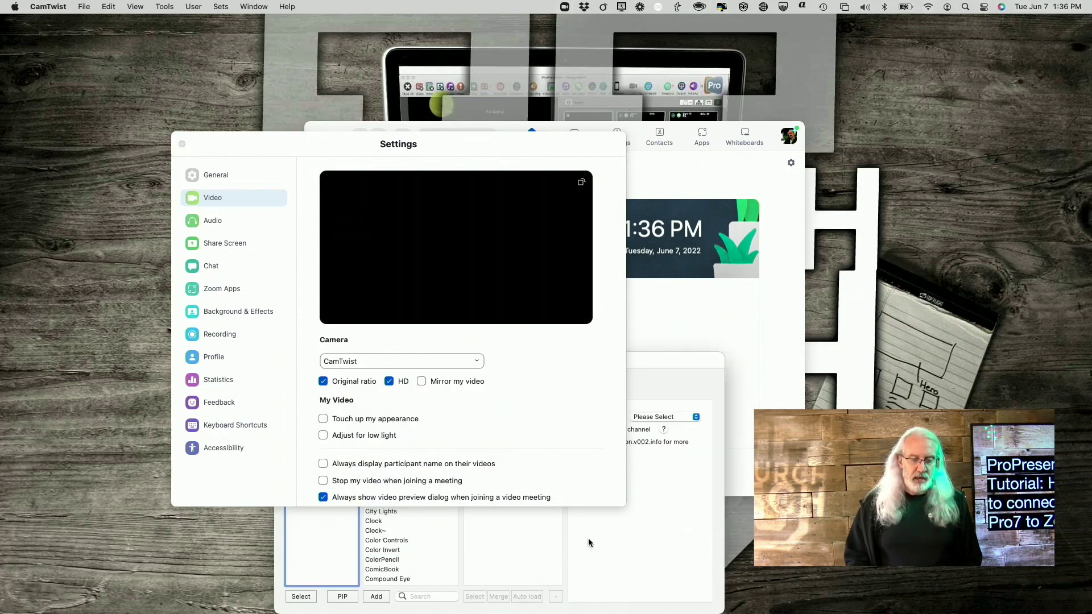
drag(677, 355, 983, 112)
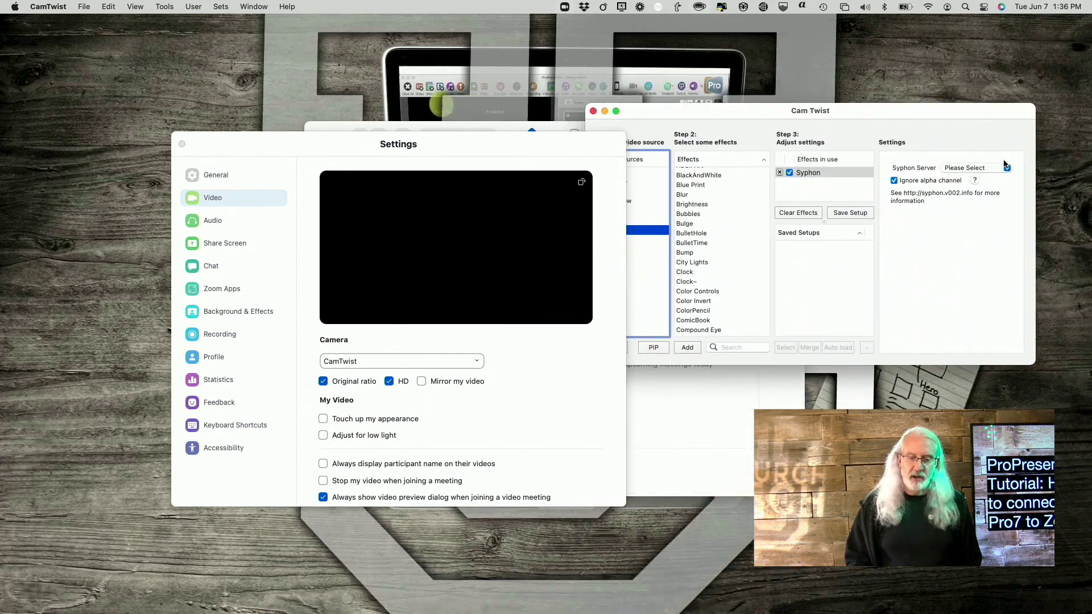
drag(914, 108, 998, 106)
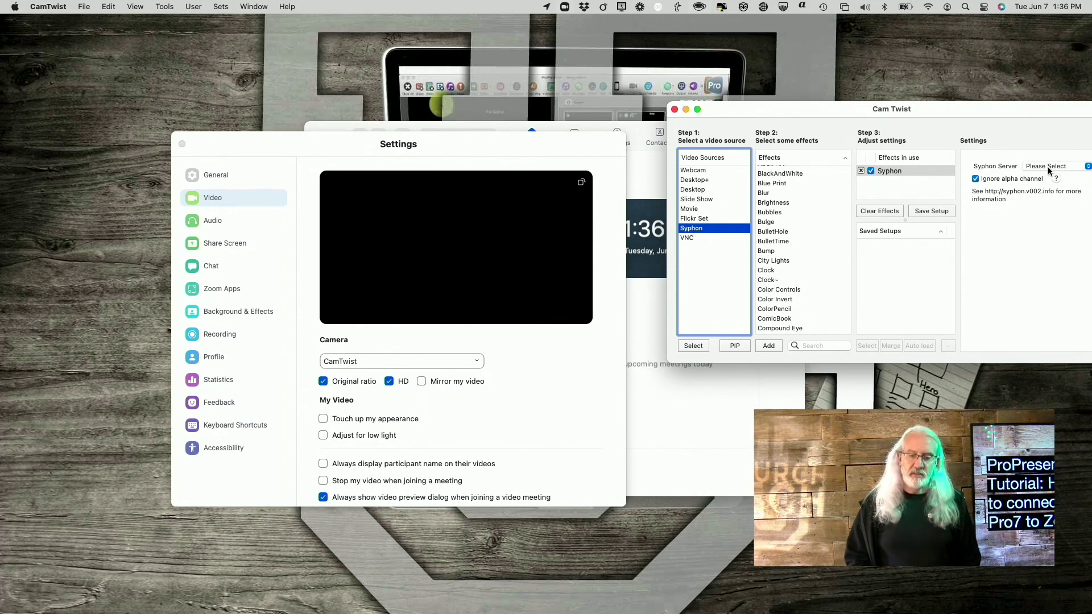
Step: Check Cam Twist's Syphon Server list, leaving Please Select, then relaunch ProPresenter
click(1088, 167)
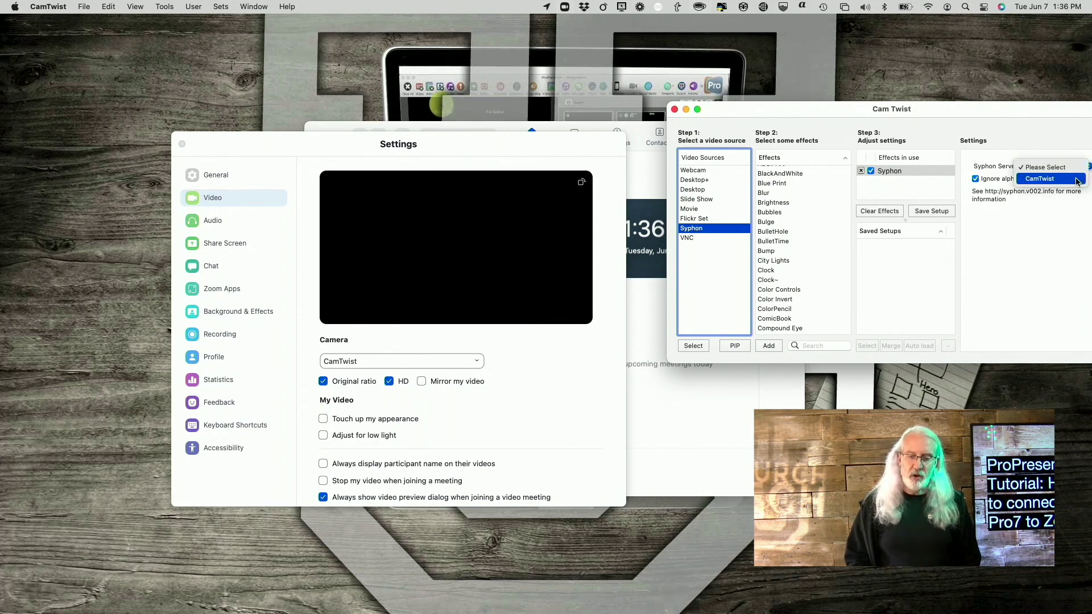
click(1065, 134)
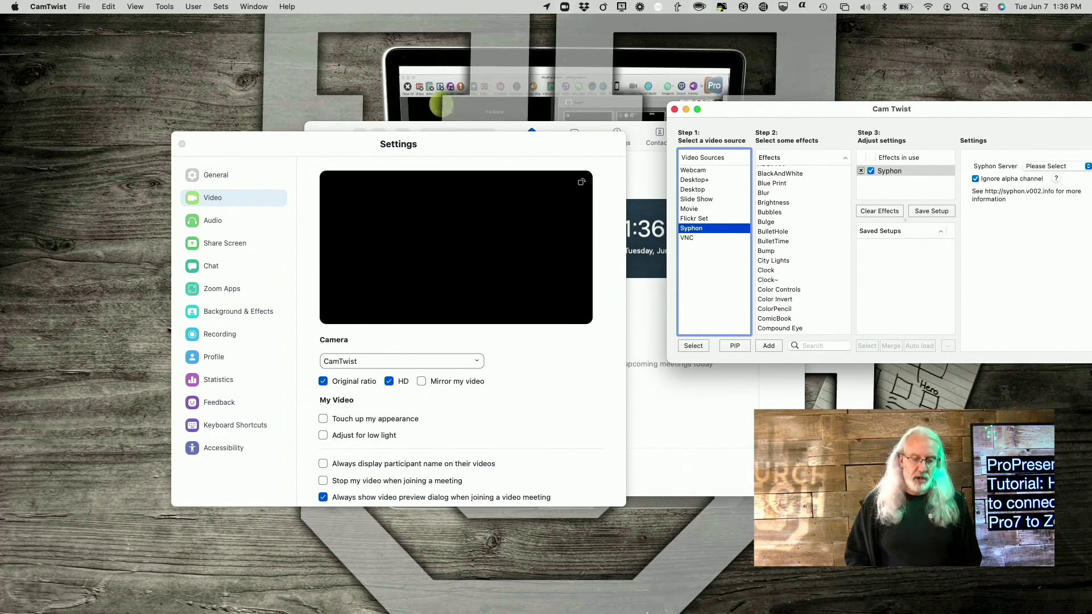
mouse_move(599, 613)
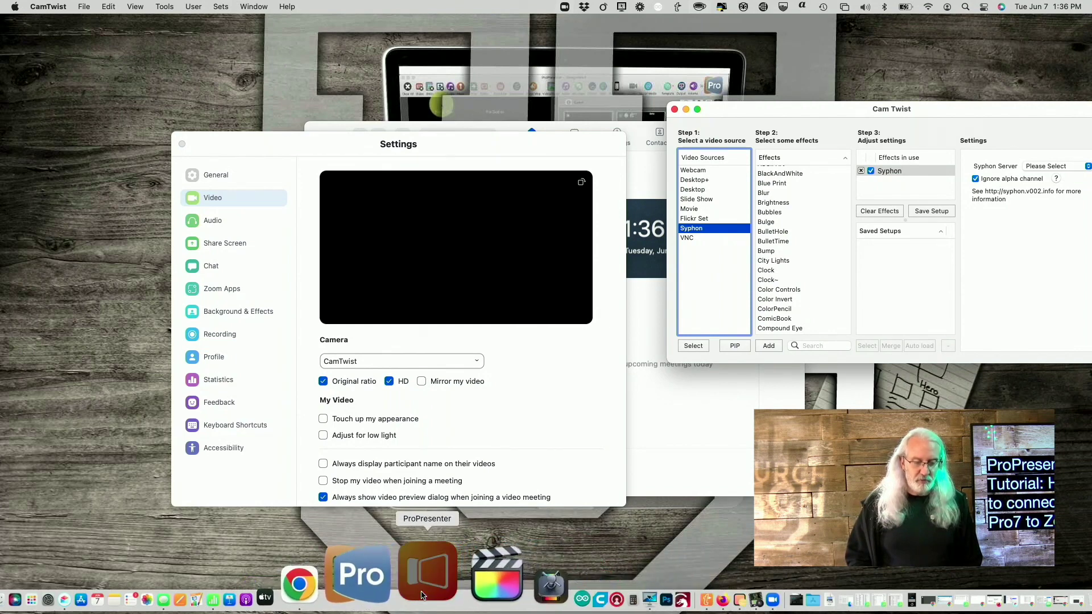
click(423, 595)
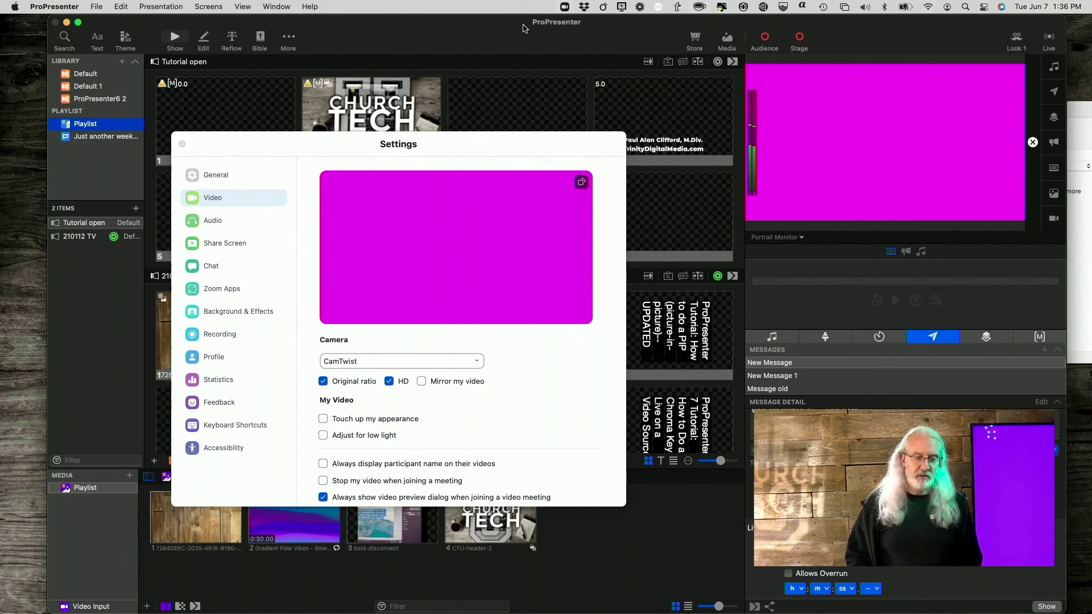
Step: Open Screen Configuration and show the NDI or Syphon screen's output (Syphon - 1, 1920 x 1080)
drag(450, 154, 285, 196)
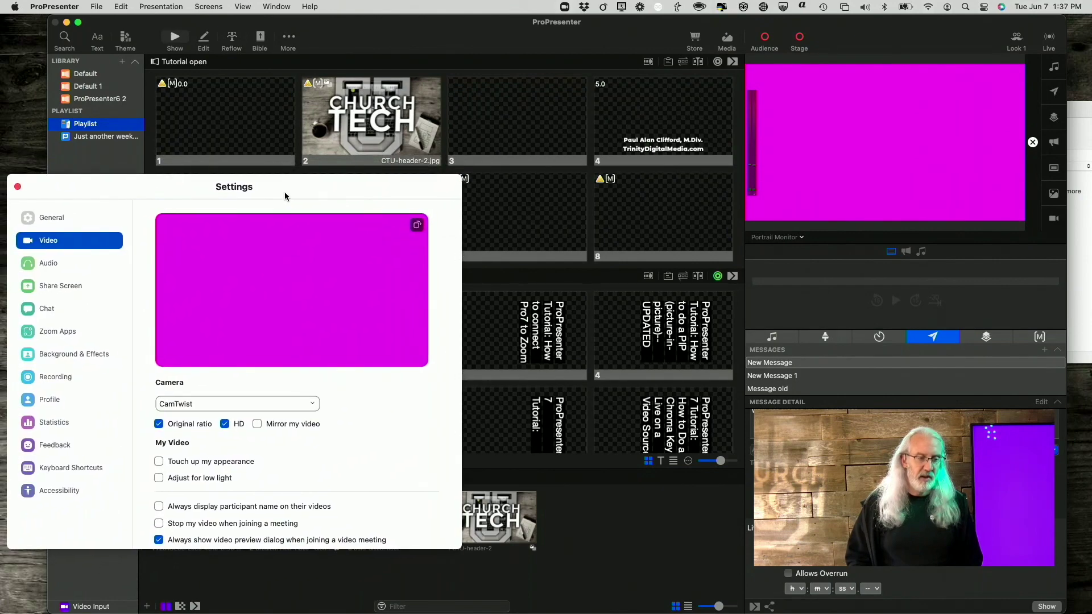
click(209, 7)
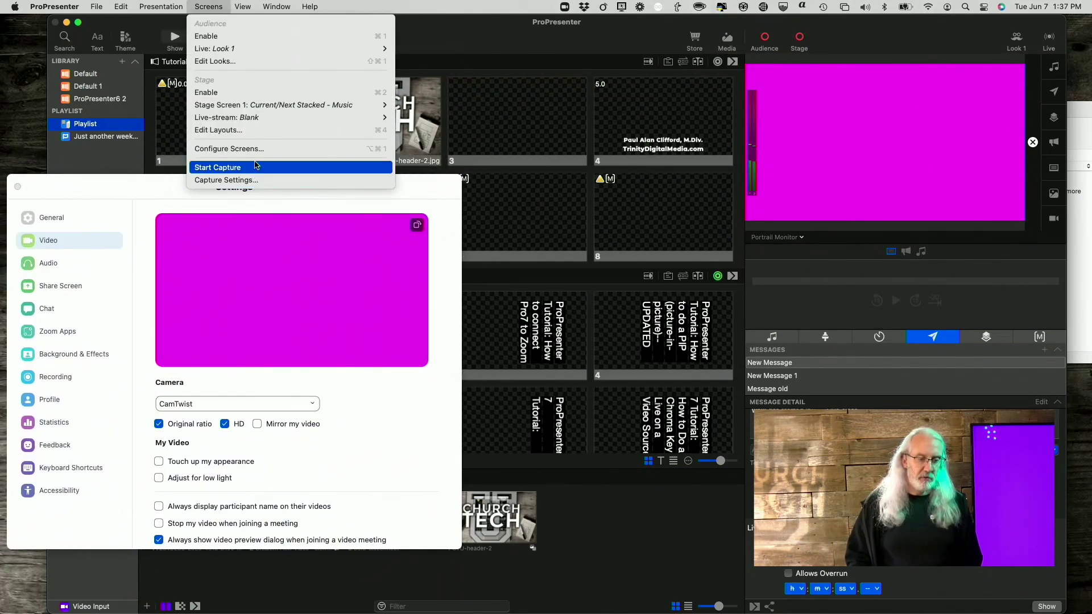
click(257, 149)
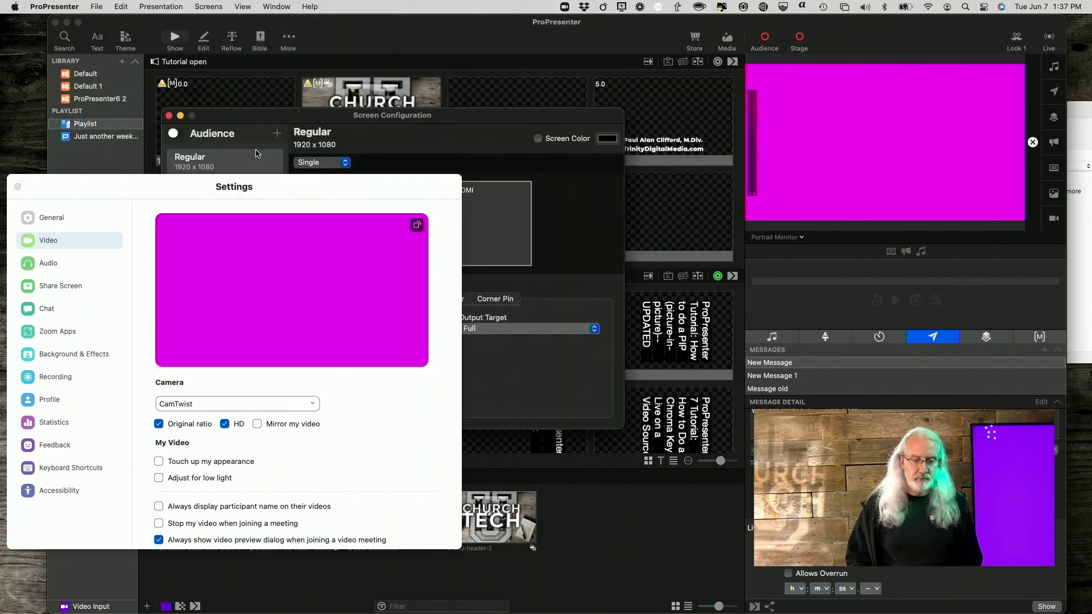
drag(441, 116, 764, 83)
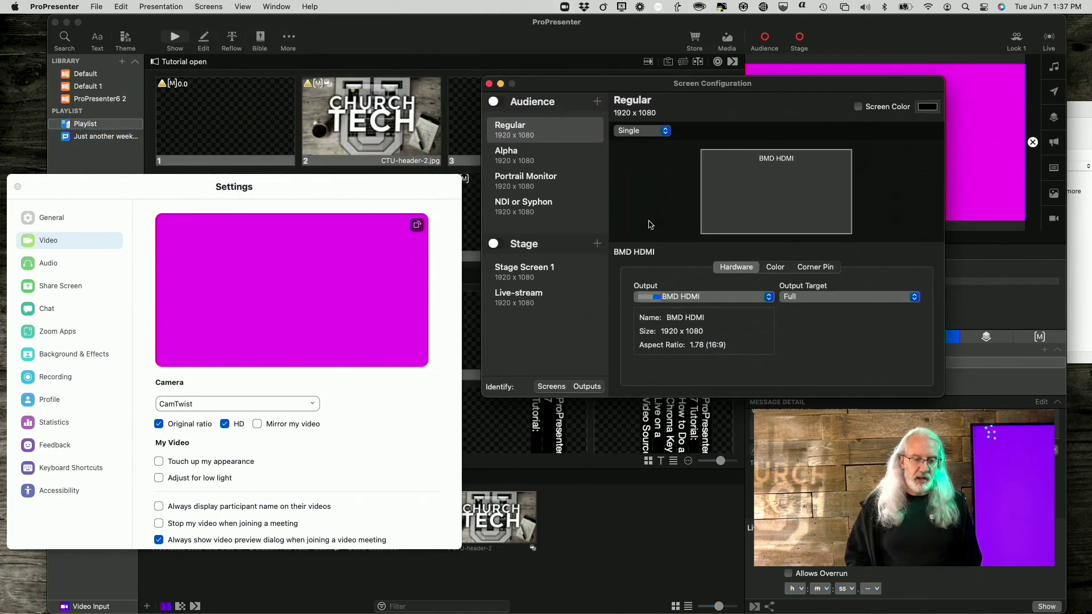
click(547, 203)
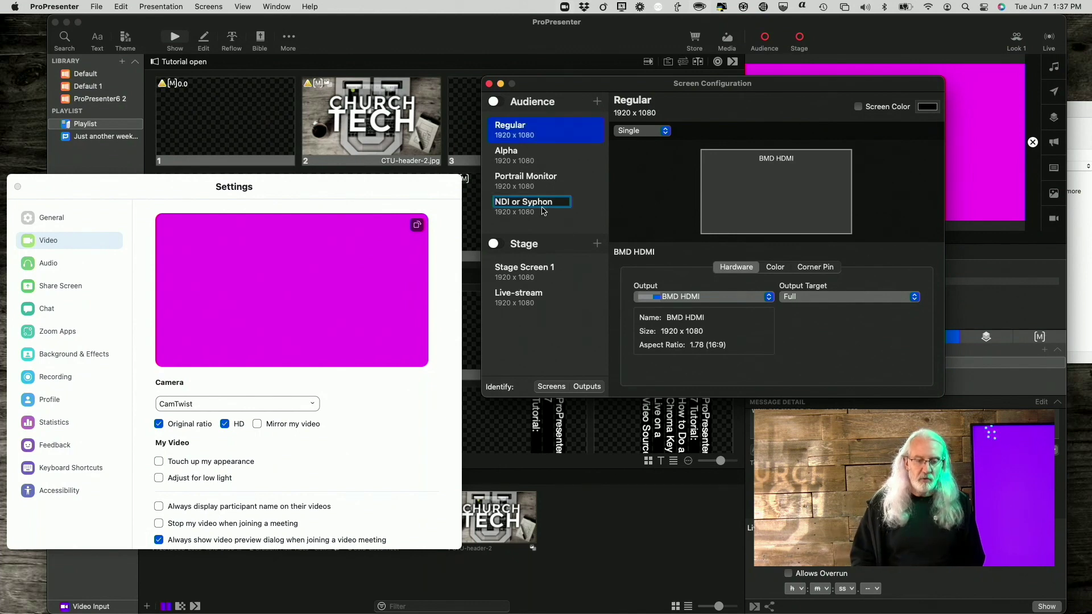
click(542, 211)
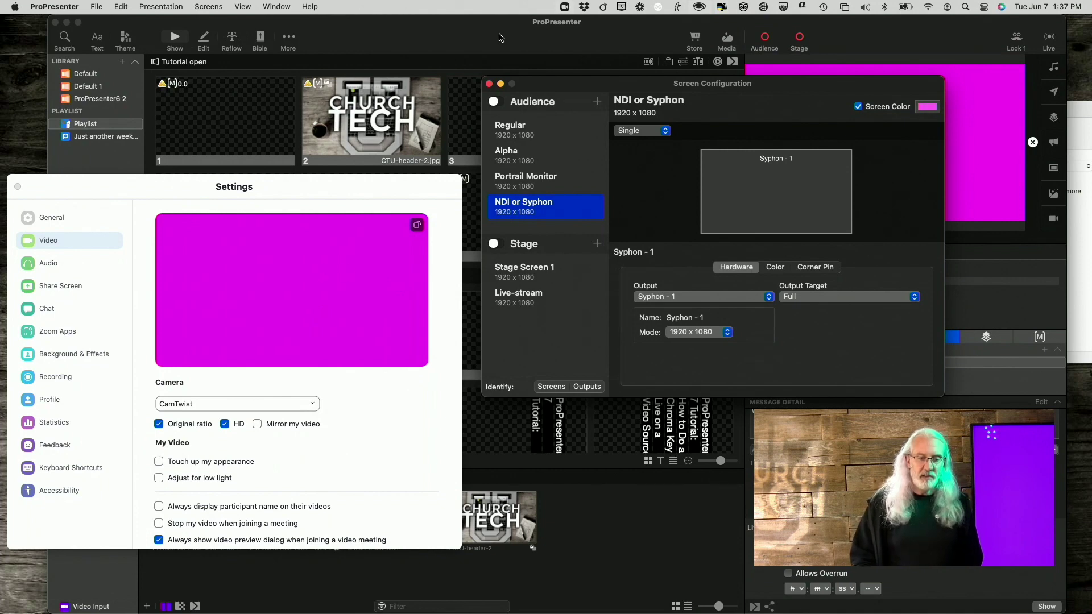
Step: Close Screen Configuration, move Zoom's settings to the lower right, and open the Default library
click(496, 28)
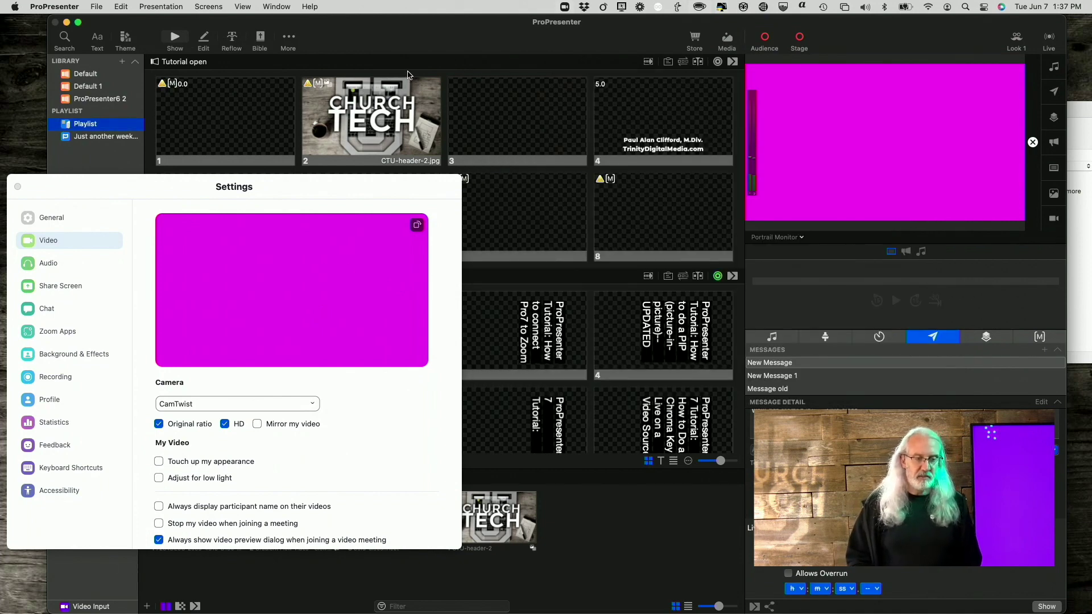
scroll(526, 270, down, 5)
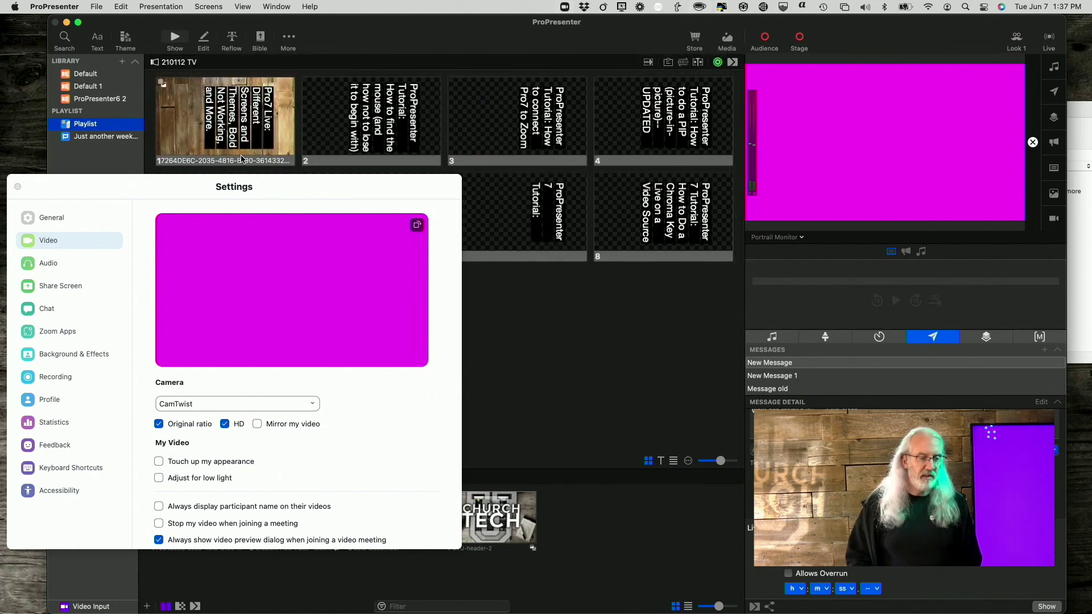
click(119, 187)
drag(120, 186, 776, 212)
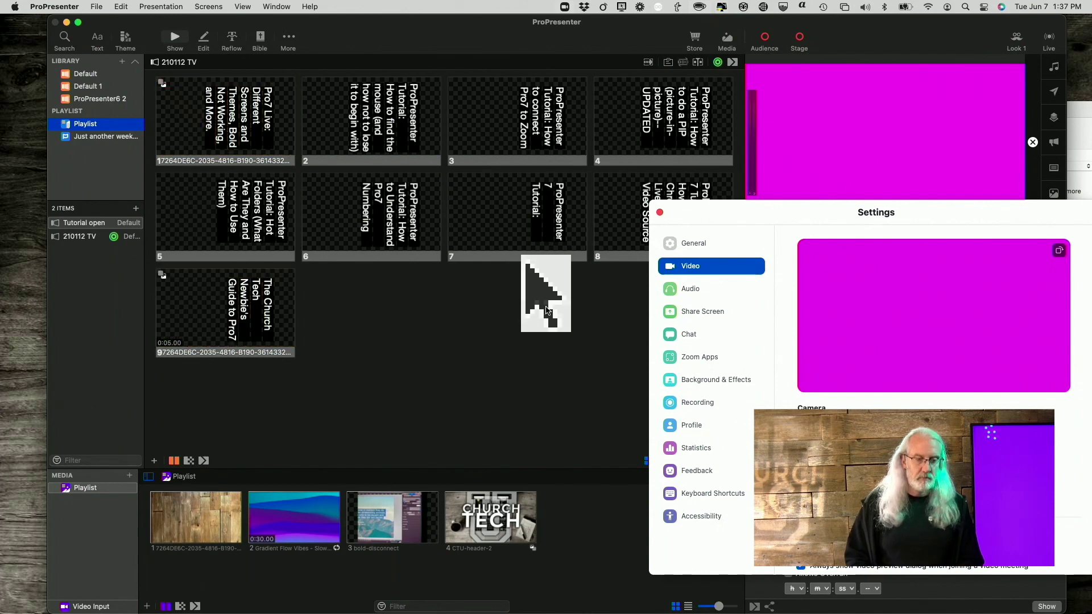
click(83, 76)
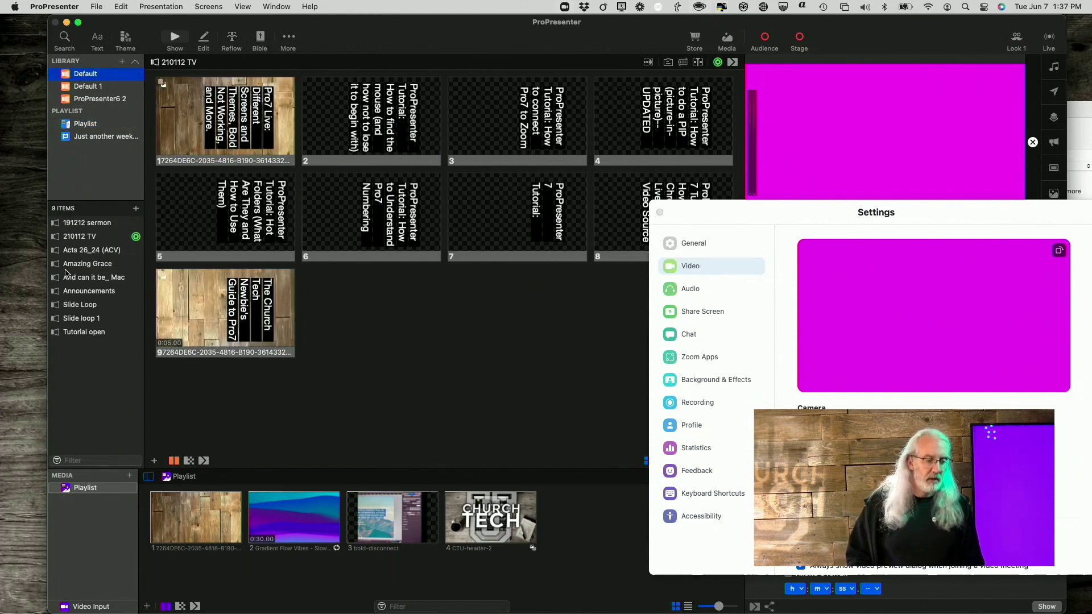
Step: Drag Amazing Grace into the Playlist, open it there, and take slide 3 live
click(64, 265)
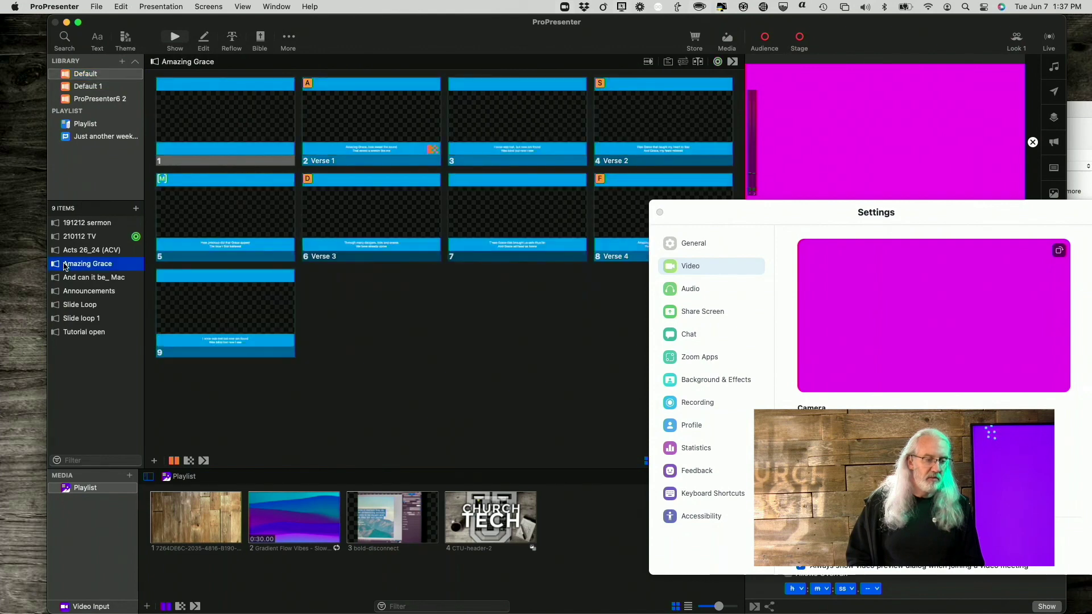
drag(65, 265, 74, 128)
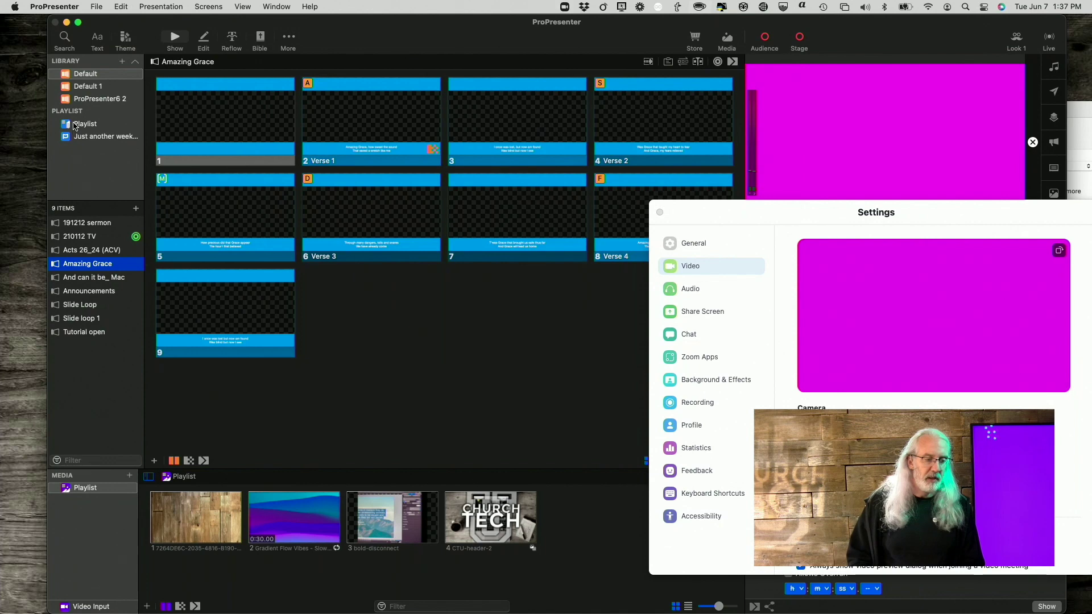
click(75, 126)
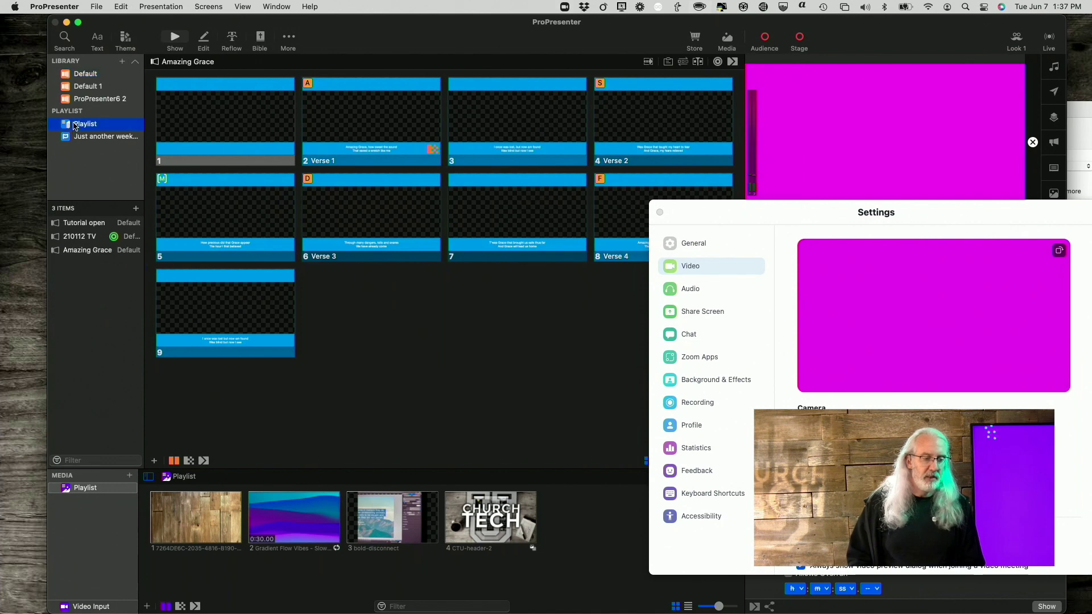
click(536, 151)
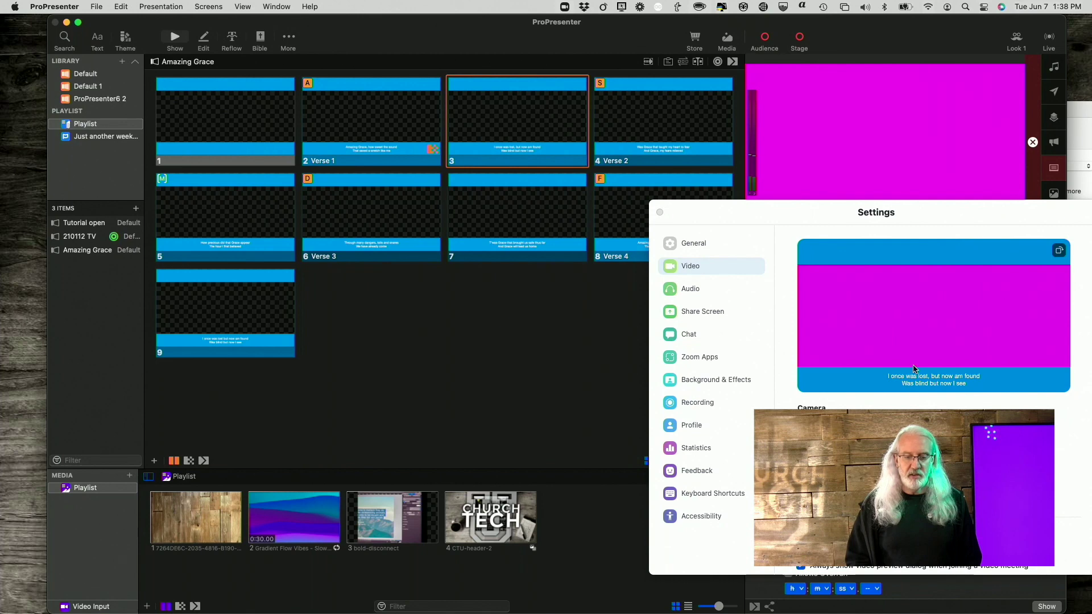
Step: Move Zoom's settings left, preview the NDI or Syphon output, and take slides 8 and 7 live
drag(765, 222, 184, 223)
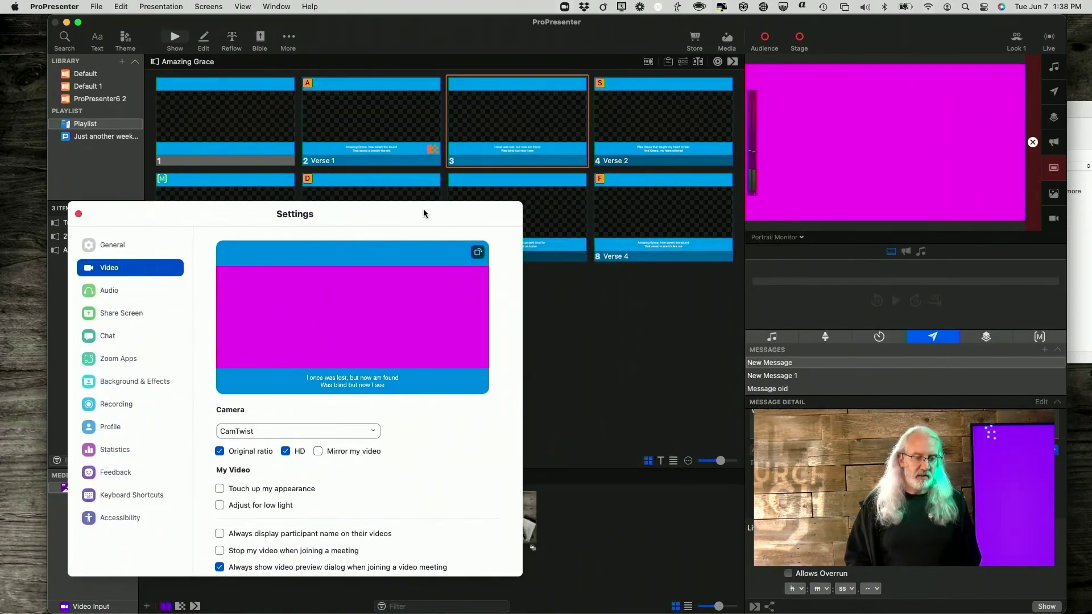
drag(423, 209, 379, 204)
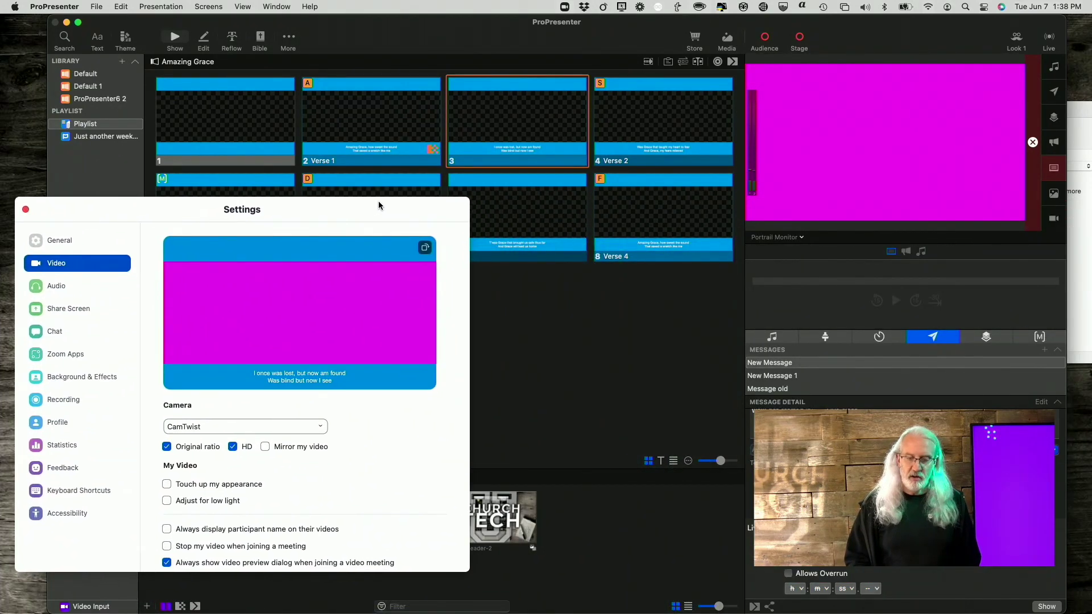
click(802, 238)
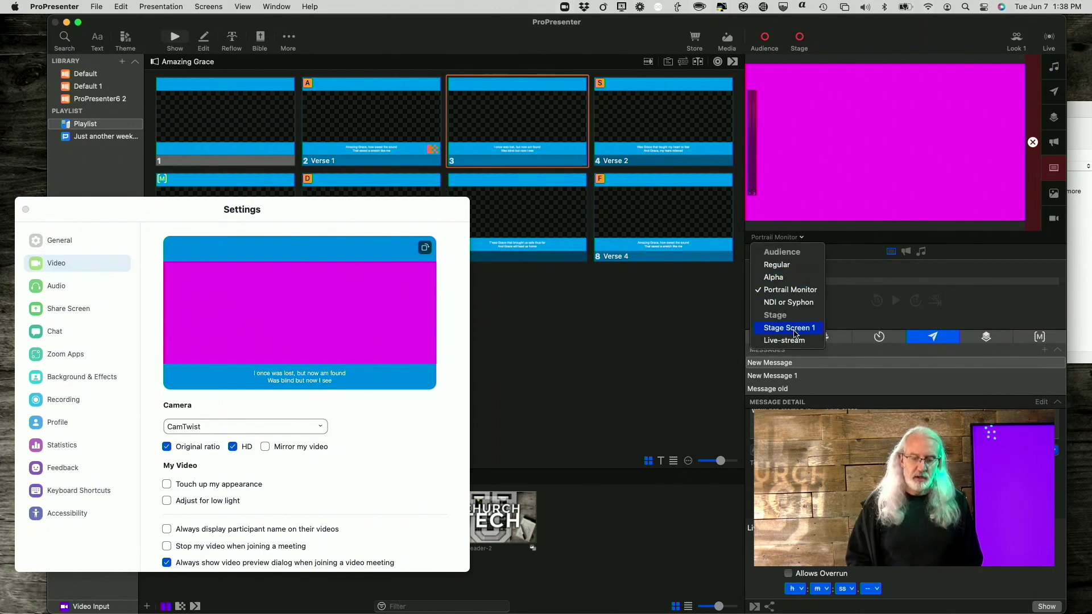
click(794, 306)
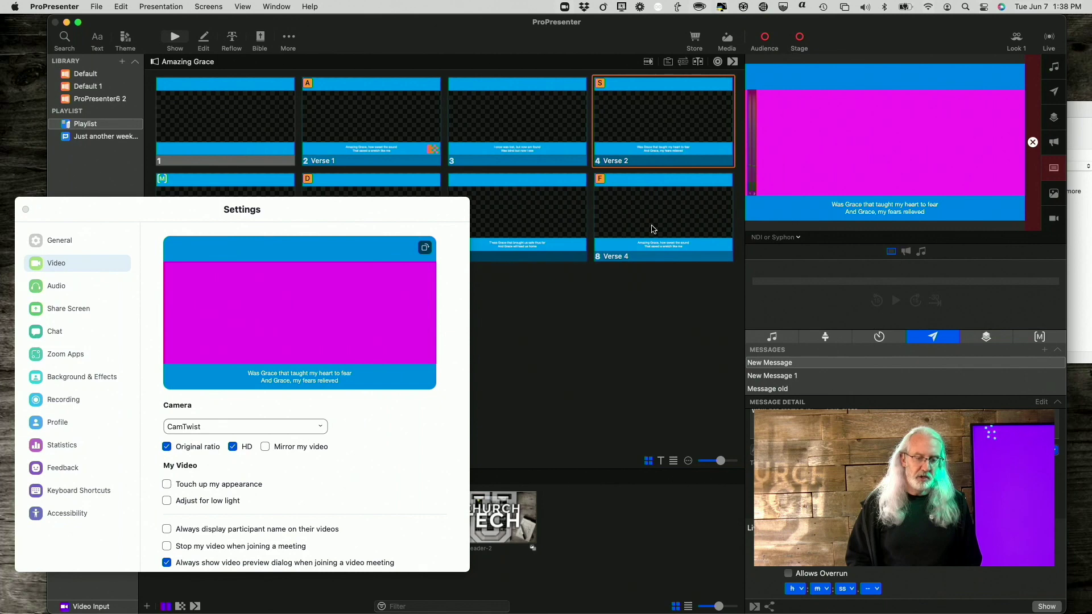
click(661, 243)
click(543, 244)
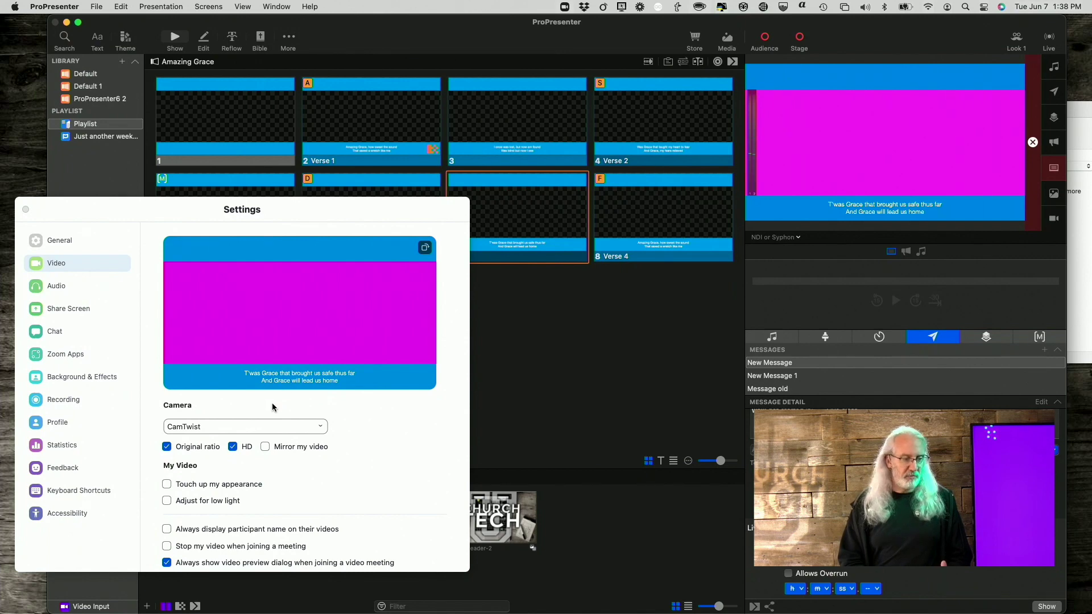
Step: Refocus Zoom's Settings and open the Camera dropdown, currently on CamTwist
click(76, 311)
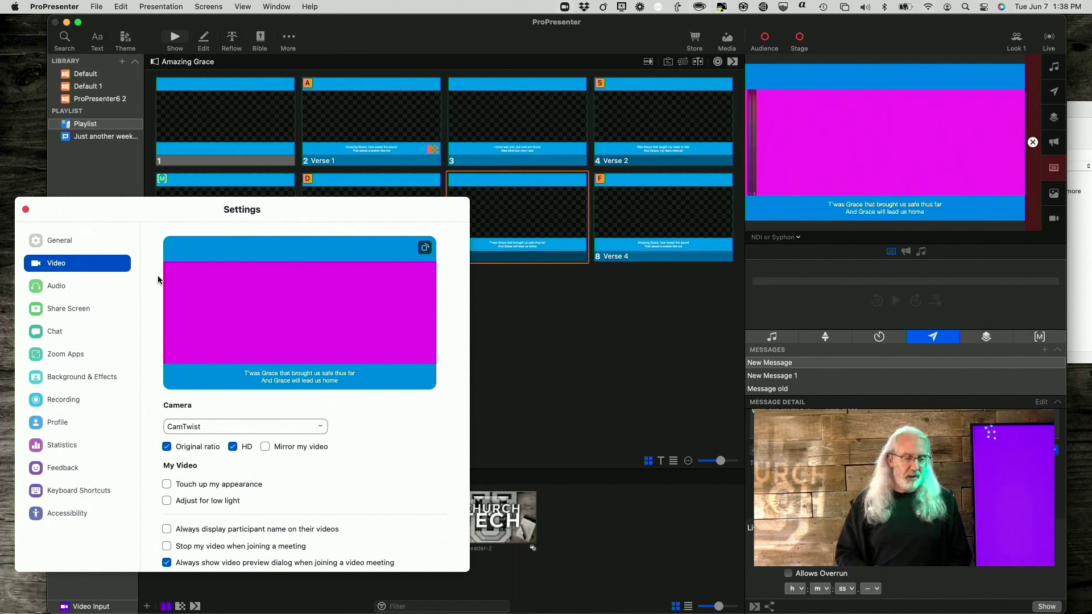
click(319, 429)
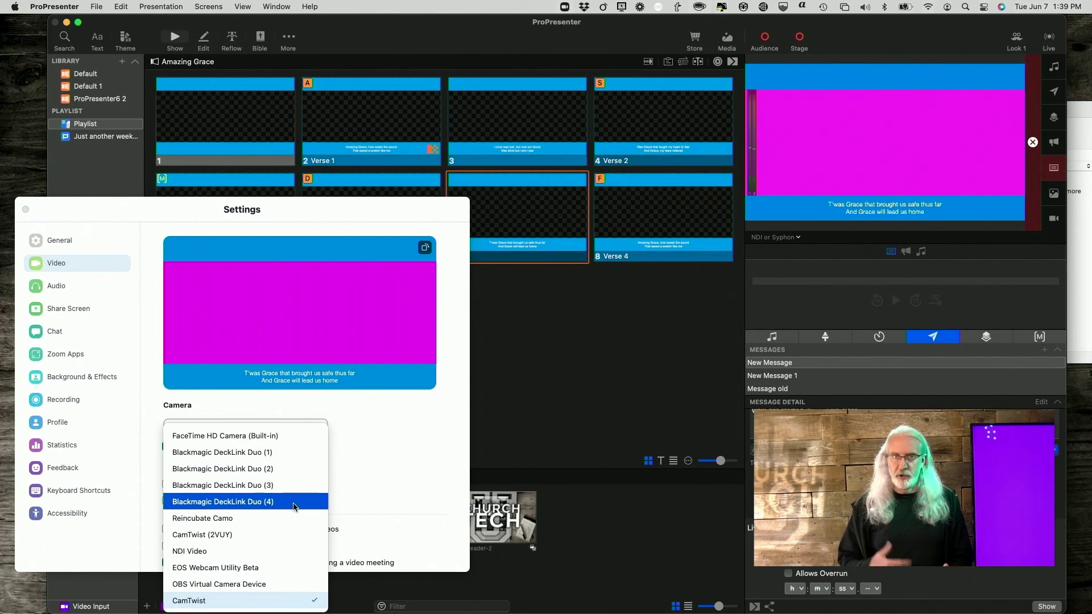
Step: Keep CamTwist as Zoom's camera, return to ProPresenter, and open its Screens menu
click(375, 463)
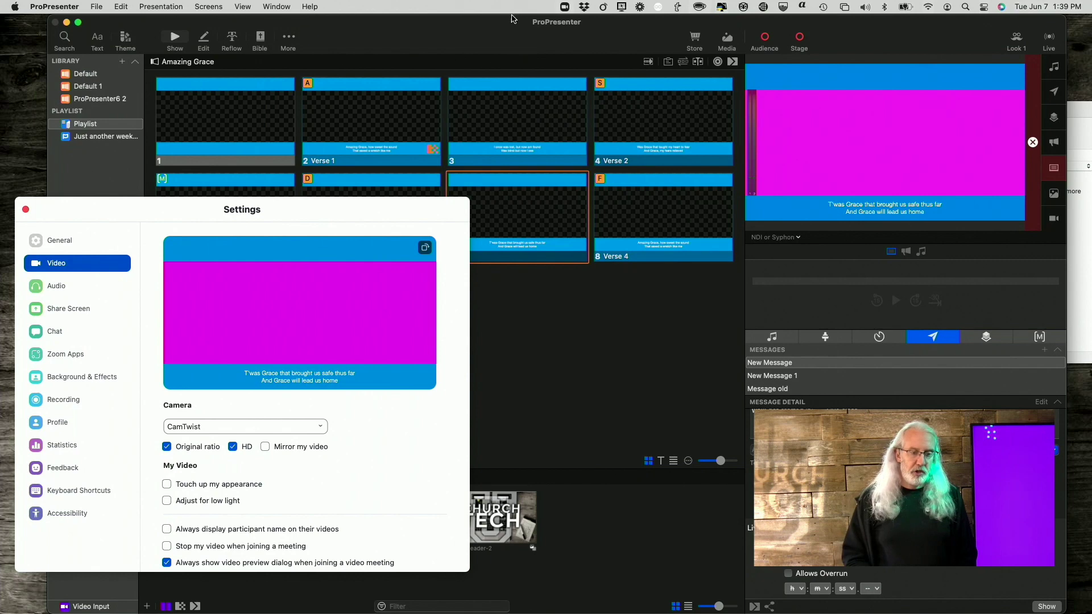
click(277, 25)
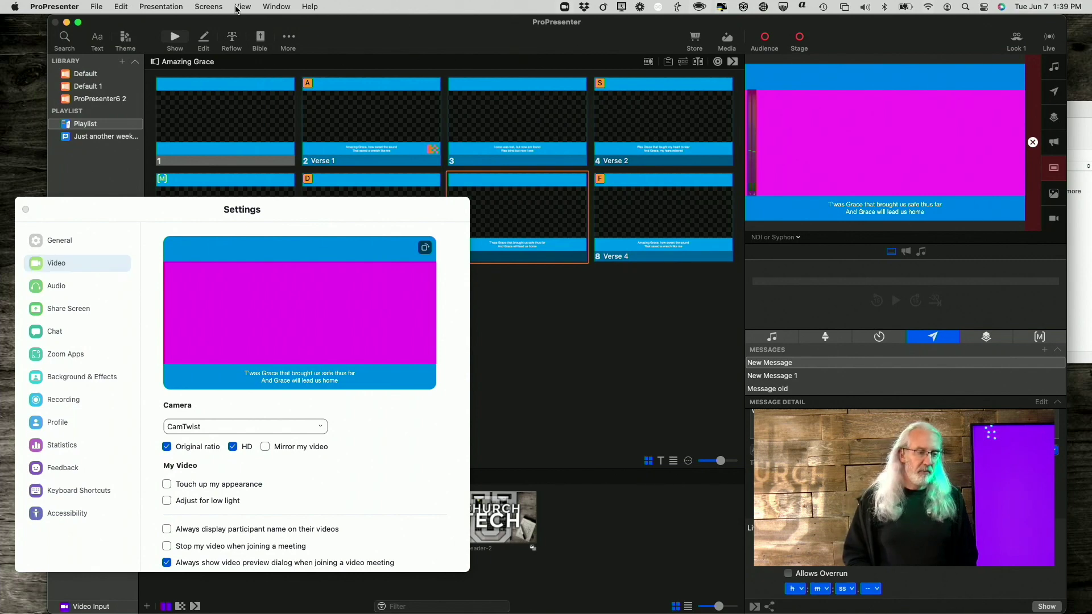
click(151, 7)
Step: Change the NDI or Syphon screen's output from Syphon to a new 720p59.94 NDI output
mouse_move(204, 4)
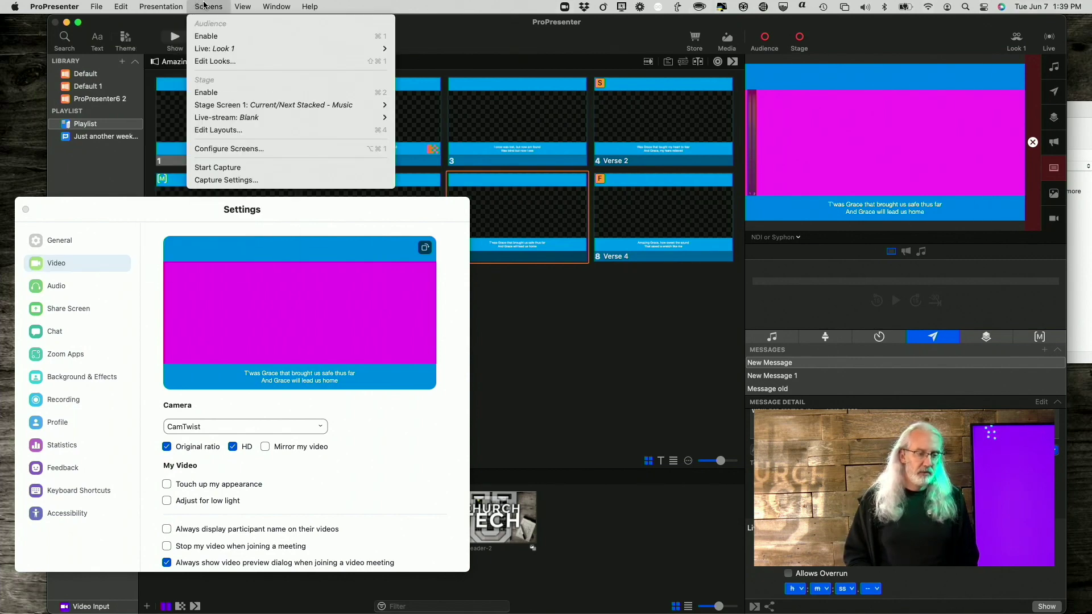
click(230, 149)
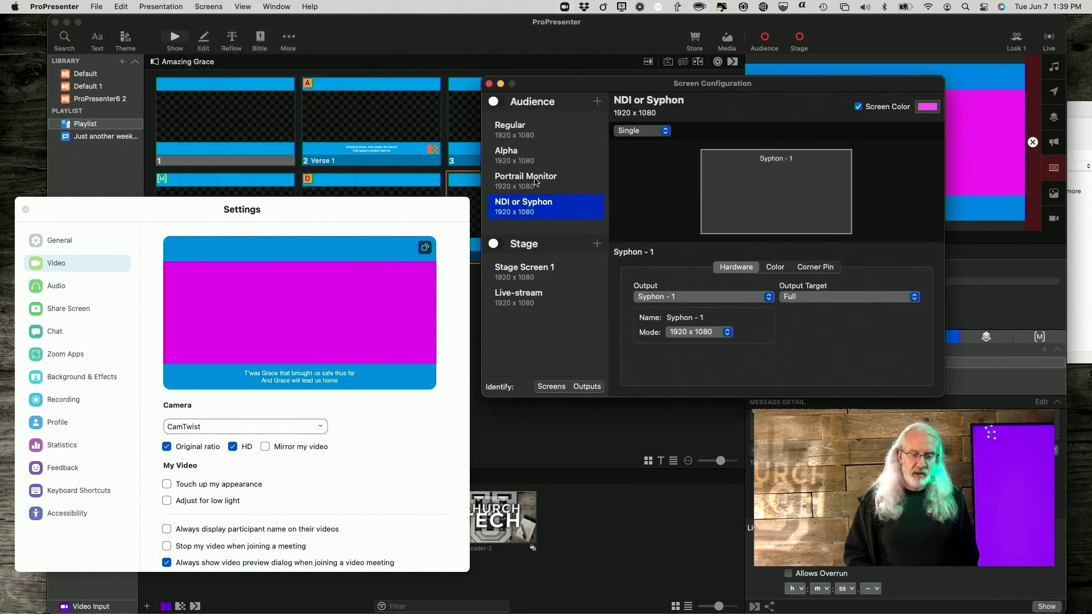
click(767, 298)
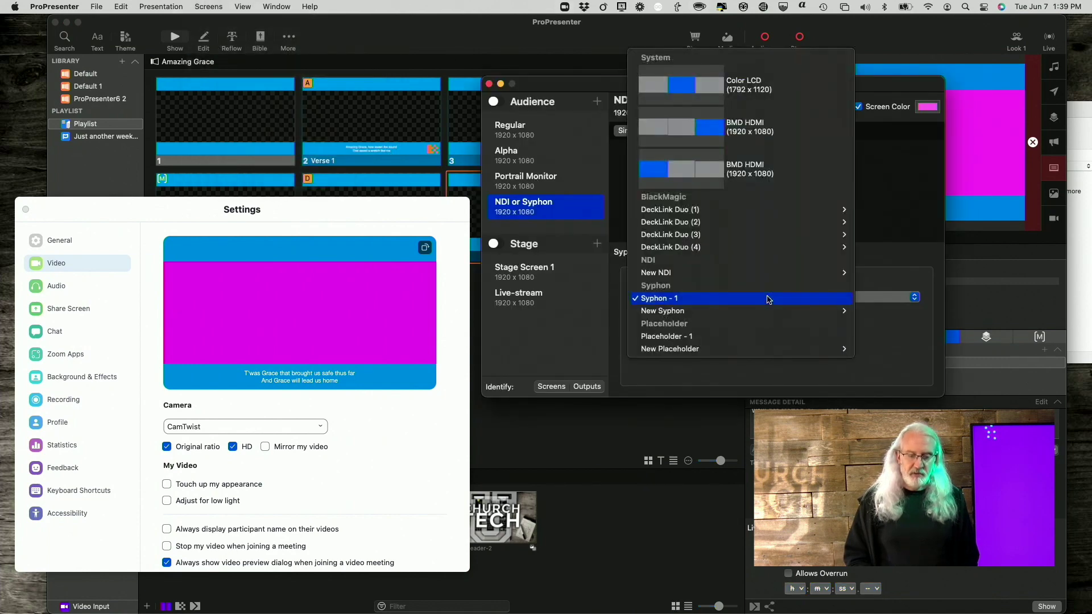
mouse_move(765, 271)
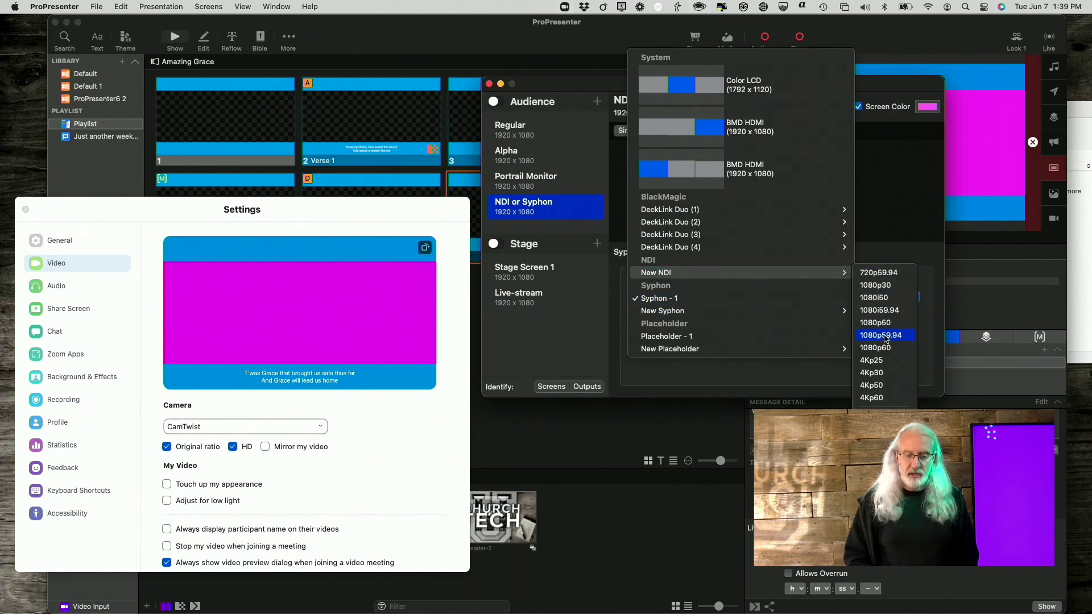
click(878, 273)
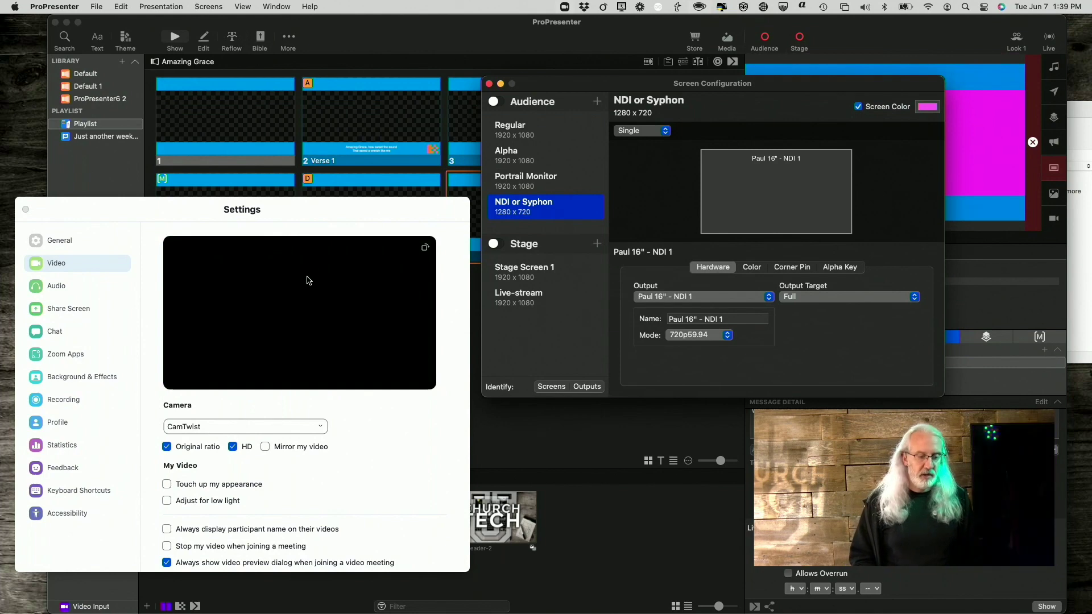
Step: Select NDI Video as Zoom's camera, then reopen the camera list
click(322, 427)
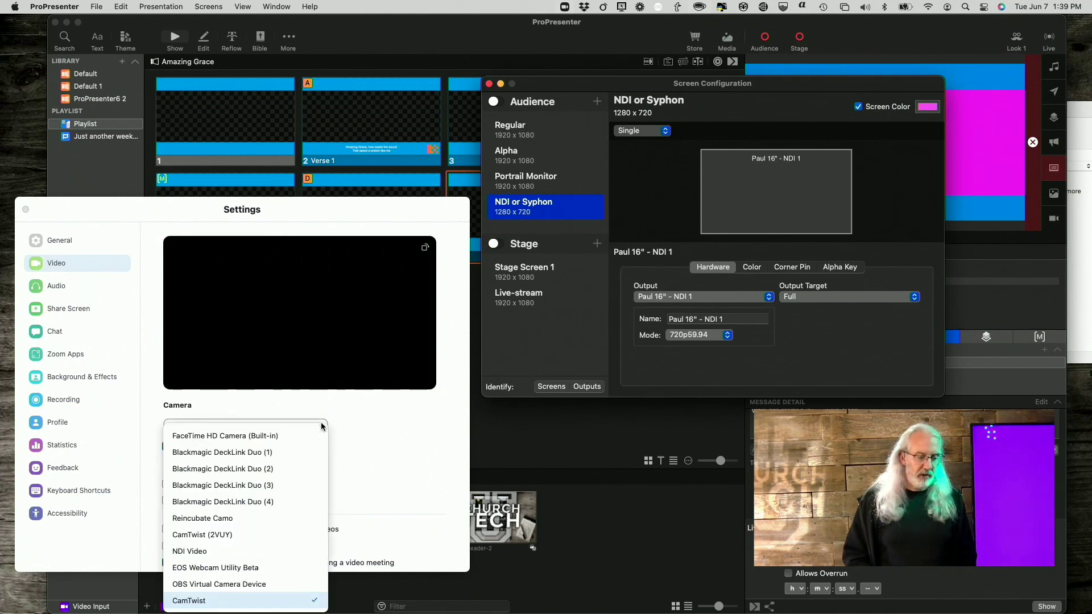
click(274, 552)
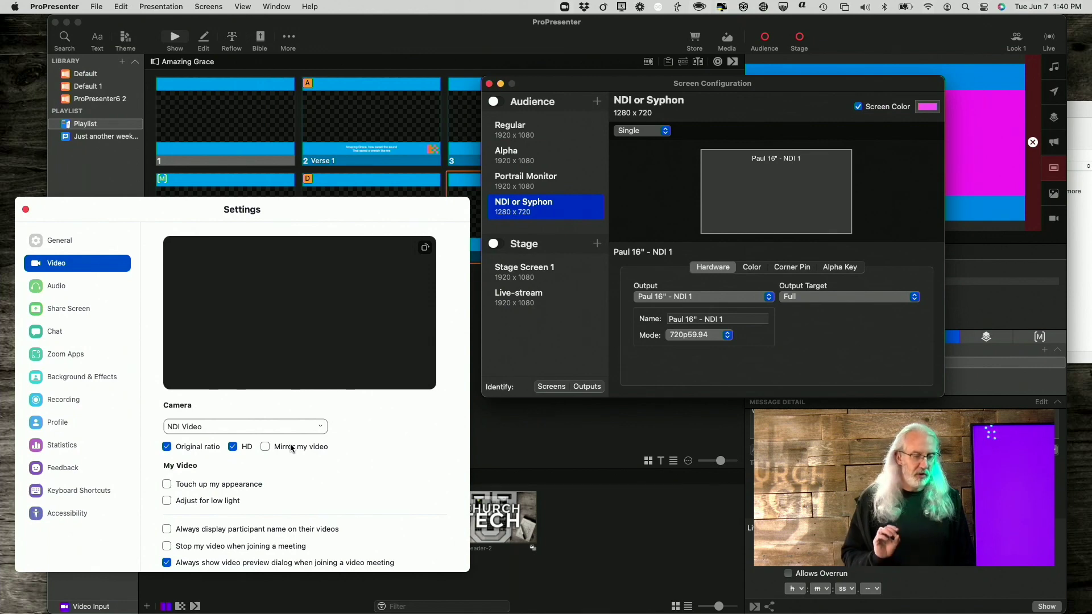
click(323, 427)
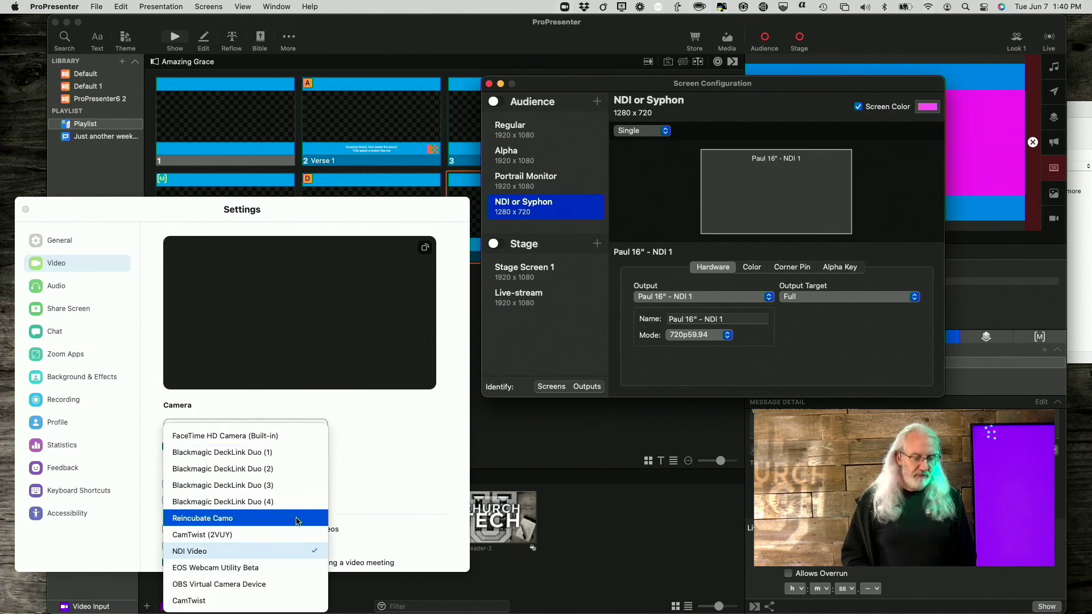